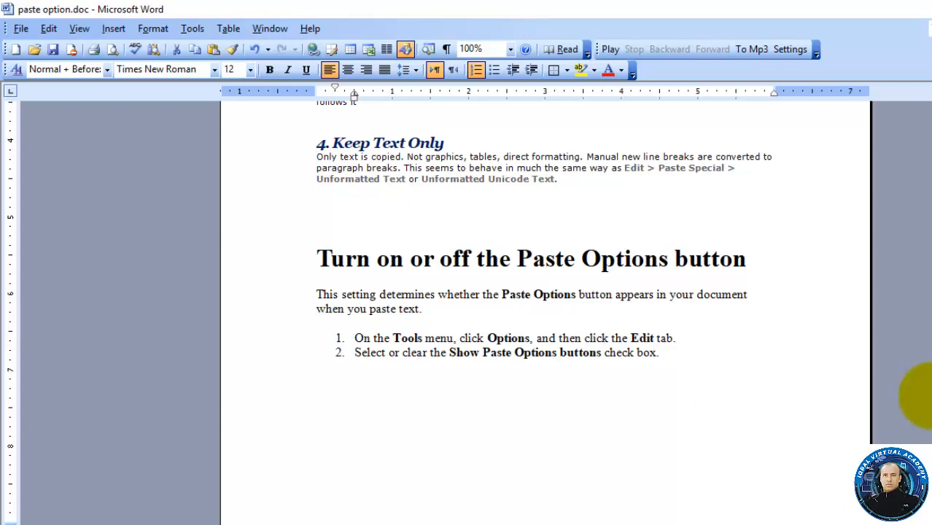
- Create a blank document with the title line "Iqbal Virutal Academy" followed by sample paragraphs generated with =rand
key(ctrl+n)
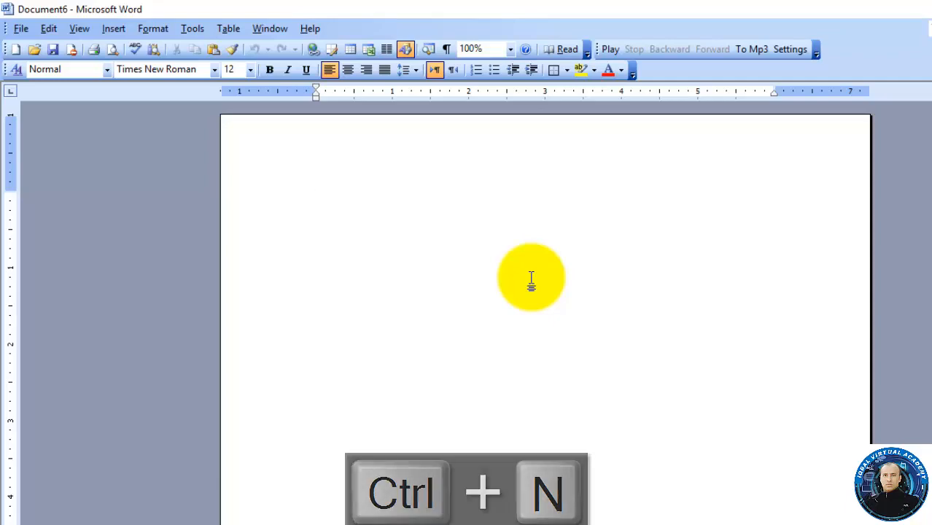
text(iqbal)
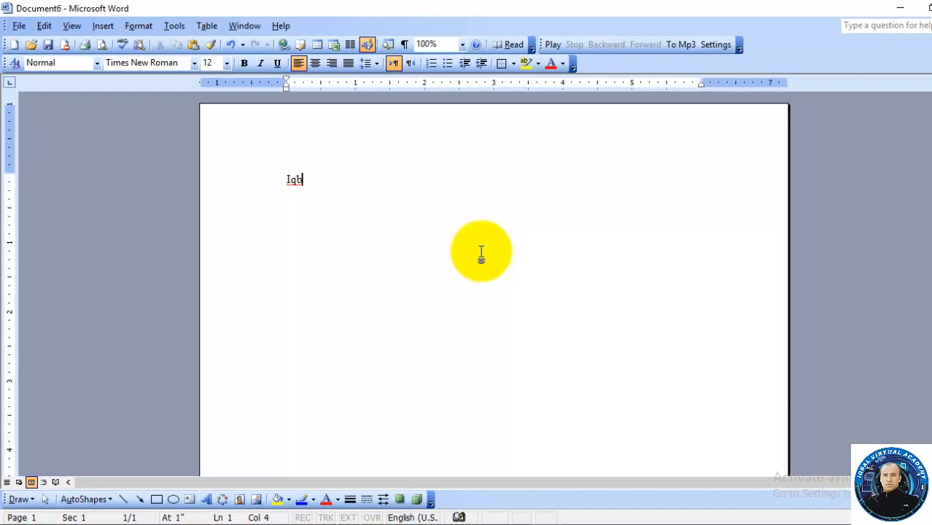
text( vi)
key(BackSpace)
key(BackSpace)
text(Virutal Academy)
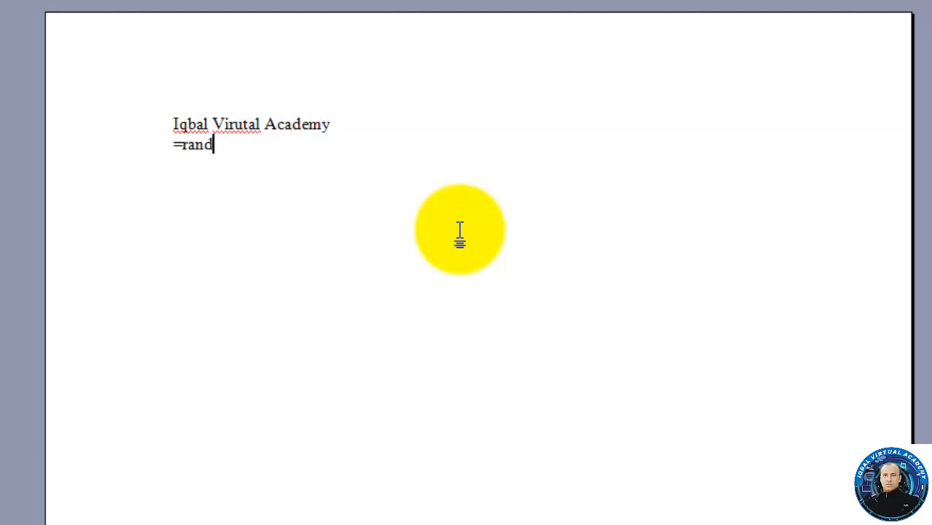
key(Return)
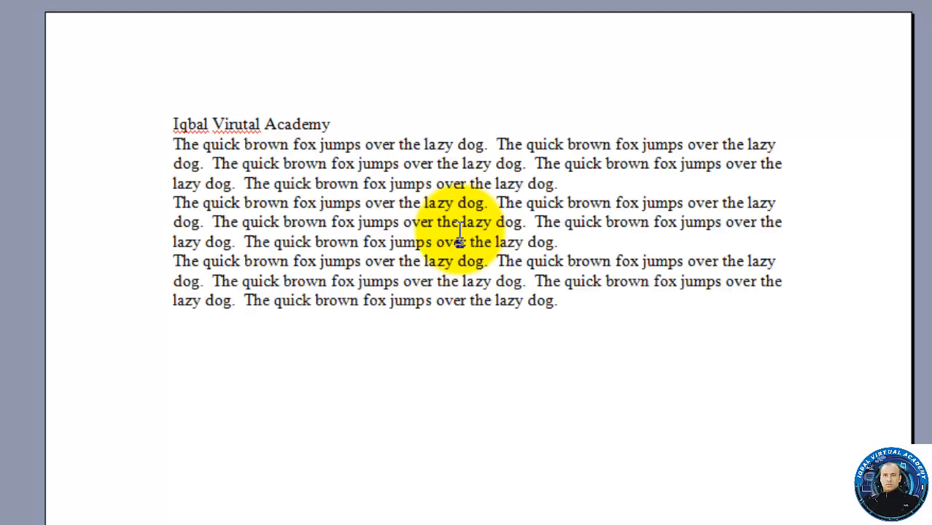
- Colour the title "Iqbal Virutal Academy" red and centre it above the paragraphs
drag(331, 124, 188, 124)
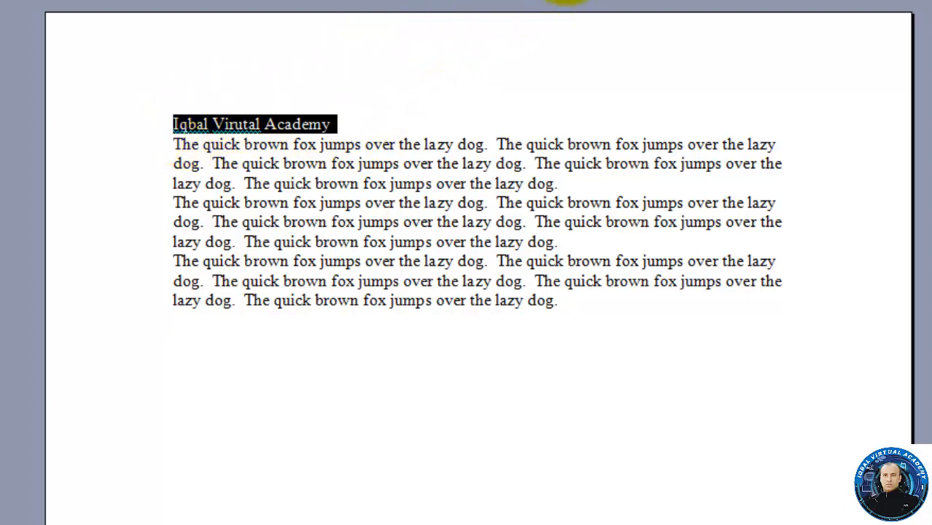
click(568, 2)
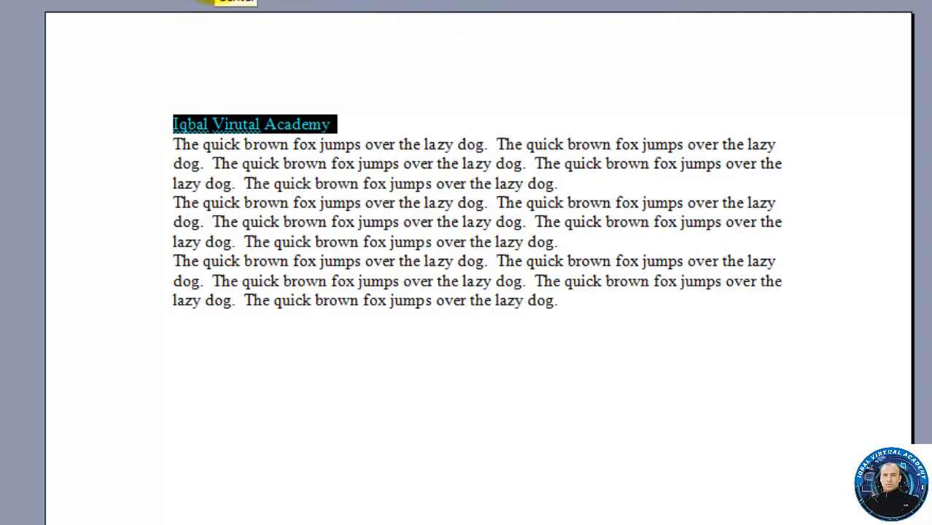
click(216, 1)
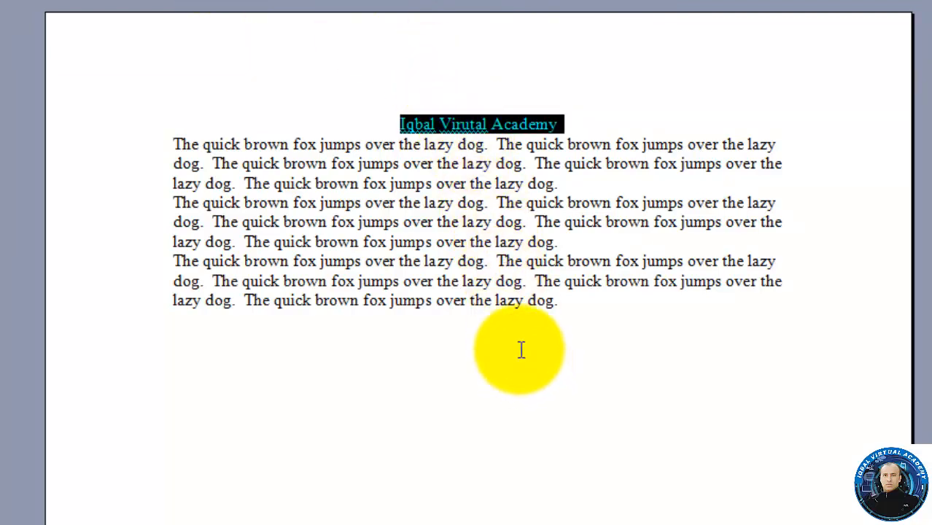
click(181, 324)
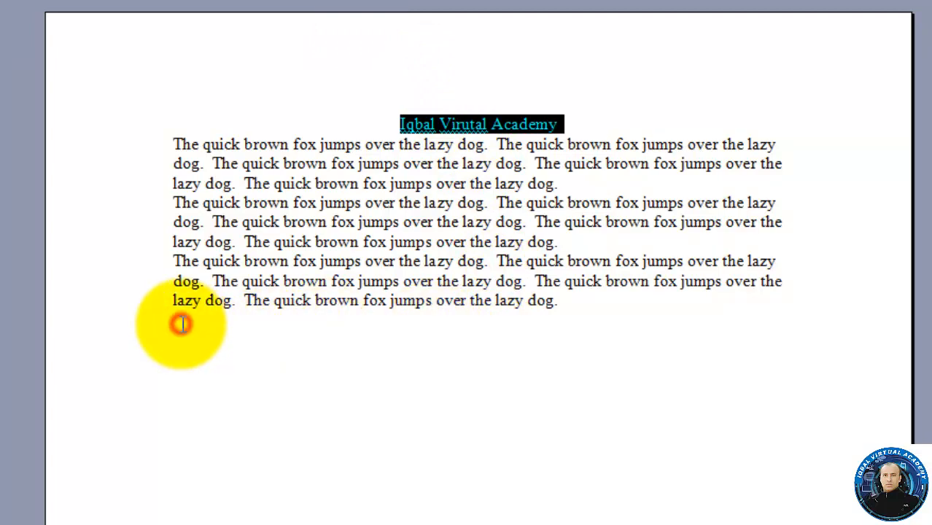
- Copy the three sample paragraphs and paste them directly below the originals
click(570, 305)
drag(570, 304, 191, 149)
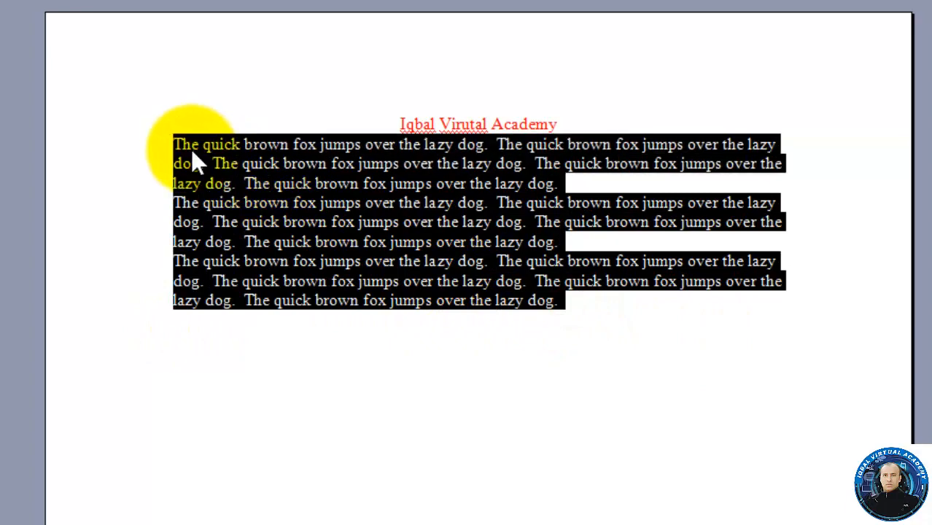
right_click(191, 148)
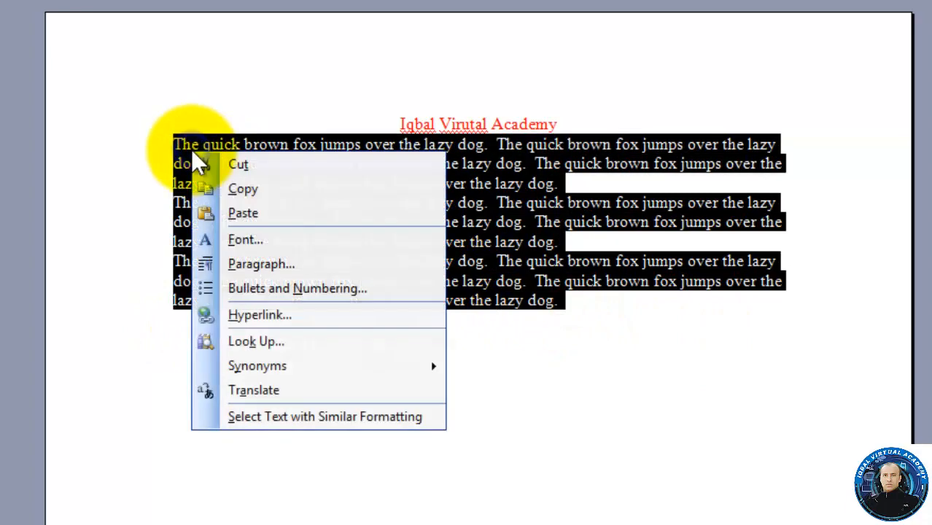
click(227, 186)
click(248, 359)
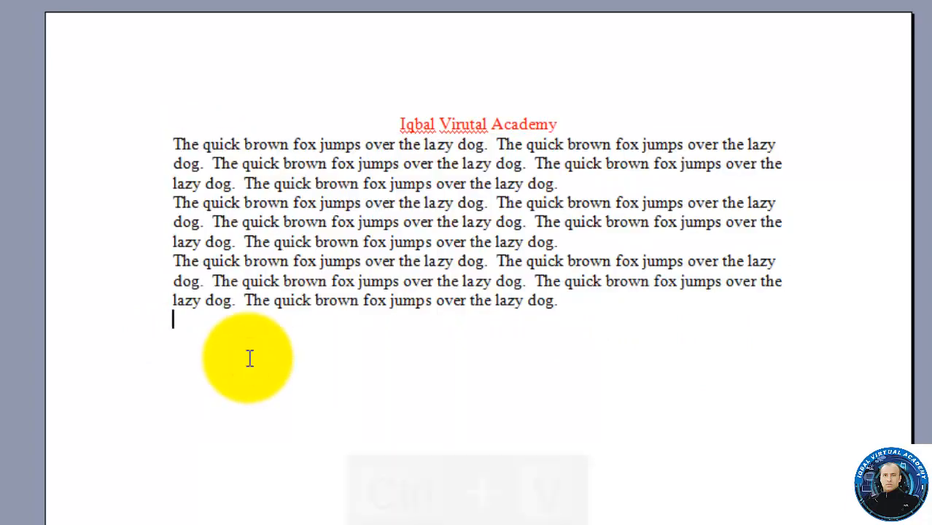
key(ctrl+v)
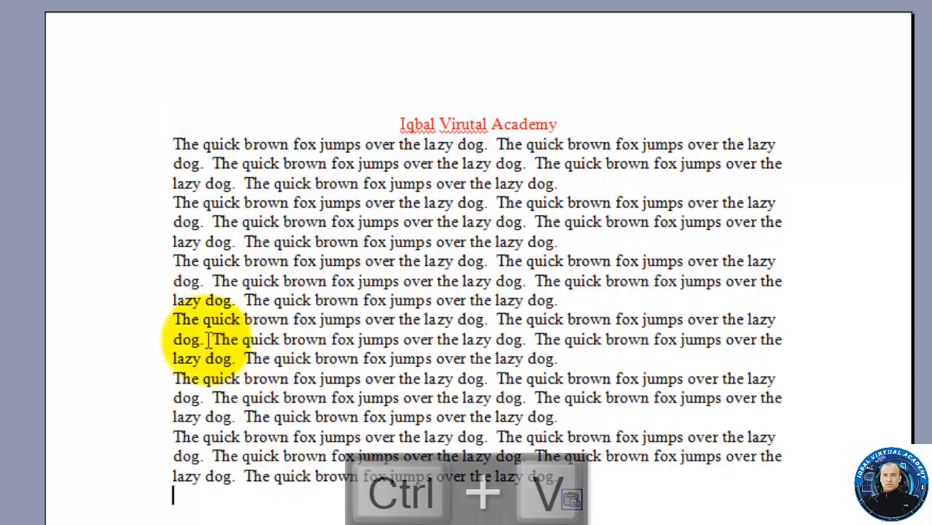
- Insert an empty line between the original and duplicate paragraphs, then try pasting the paragraphs there and undo that paste
click(175, 321)
key(Return)
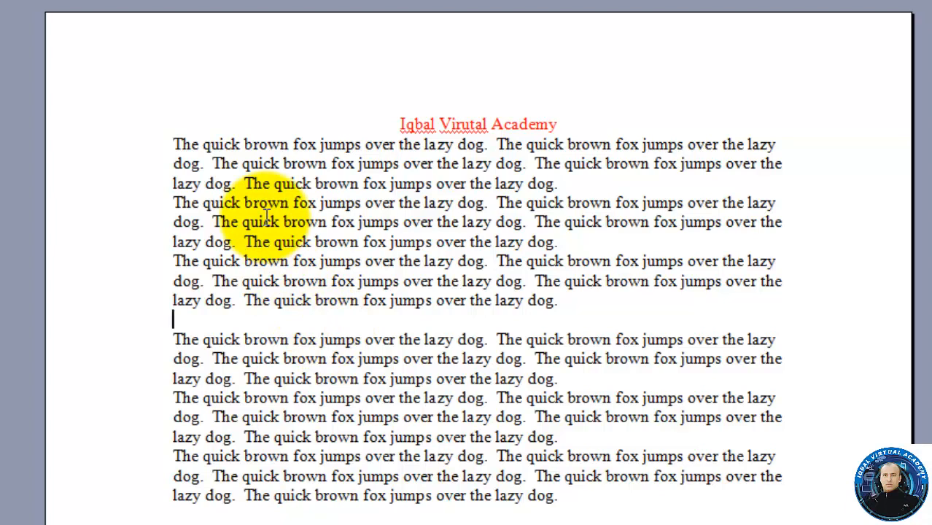
key(ctrl+v)
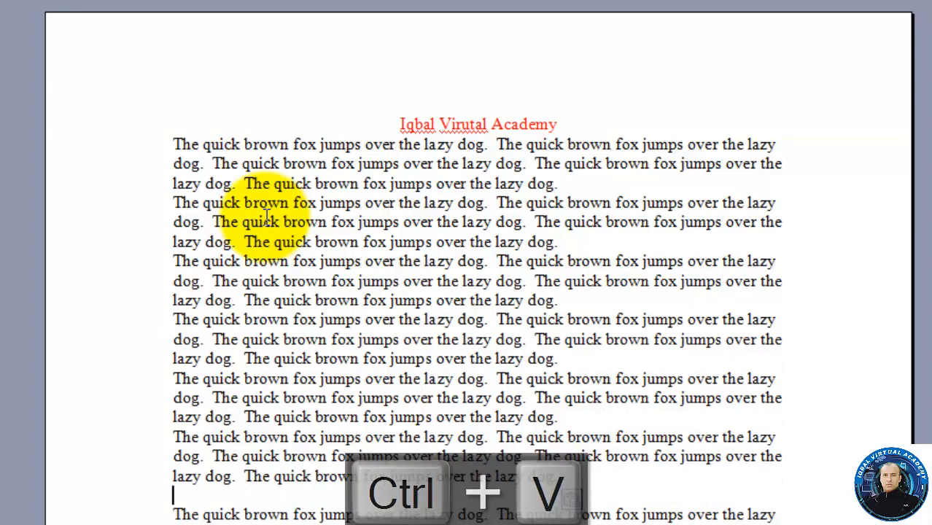
key(ctrl+z)
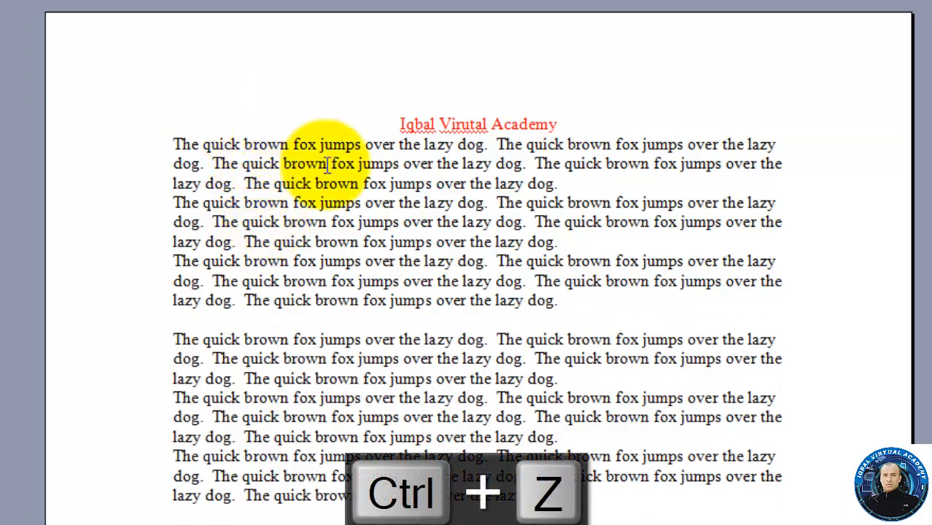
- Copy the red title, try pasting it on the empty line between the paragraph blocks, and undo the paste
drag(558, 124, 406, 124)
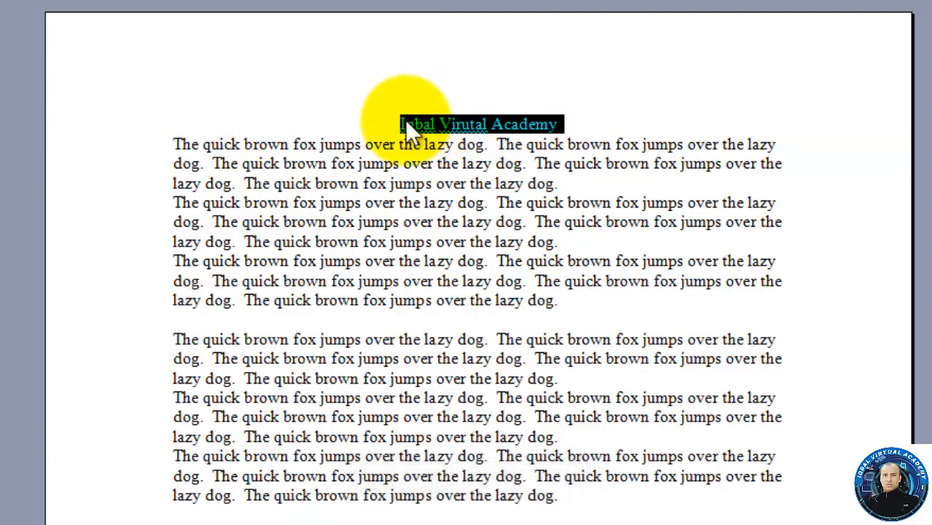
key(ctrl+c)
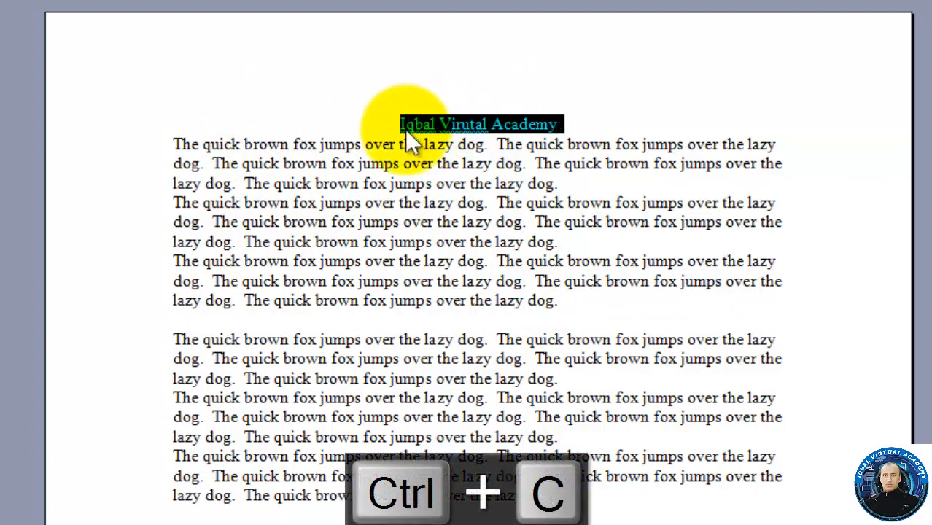
click(196, 323)
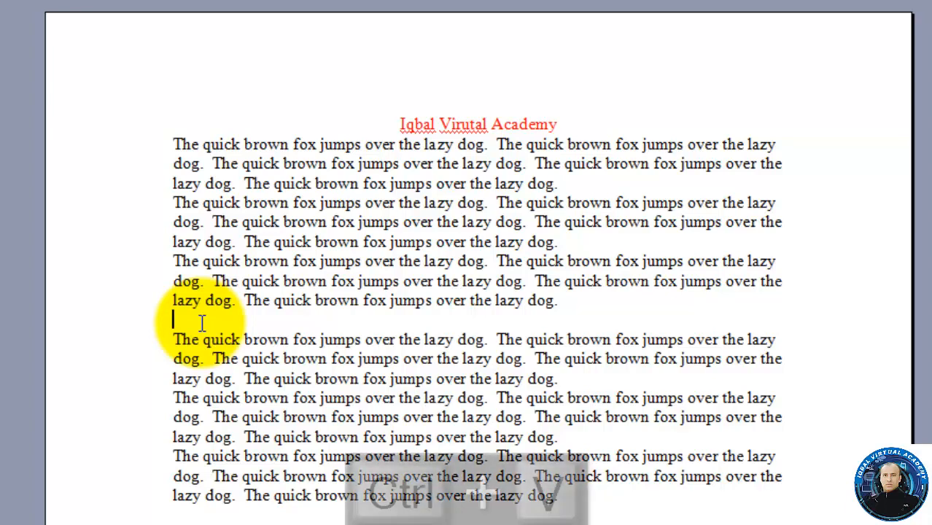
key(ctrl+v)
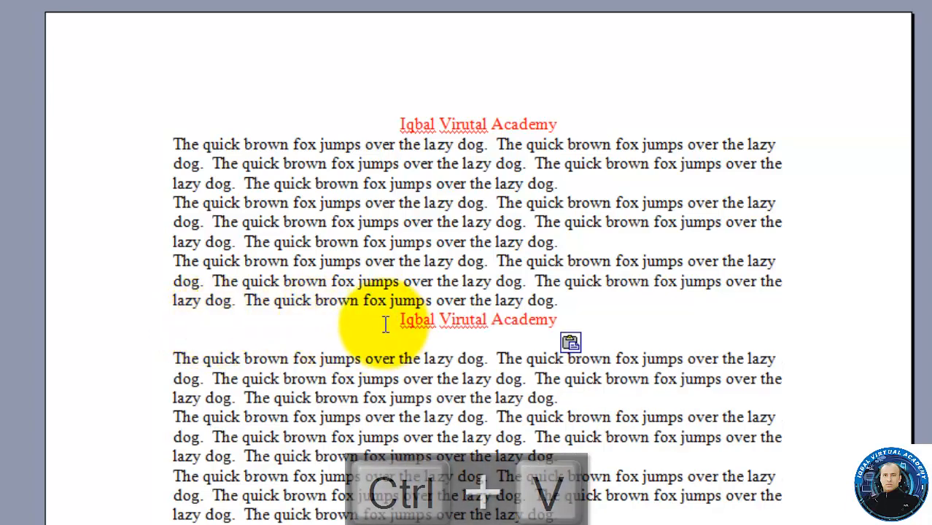
key(ctrl+z)
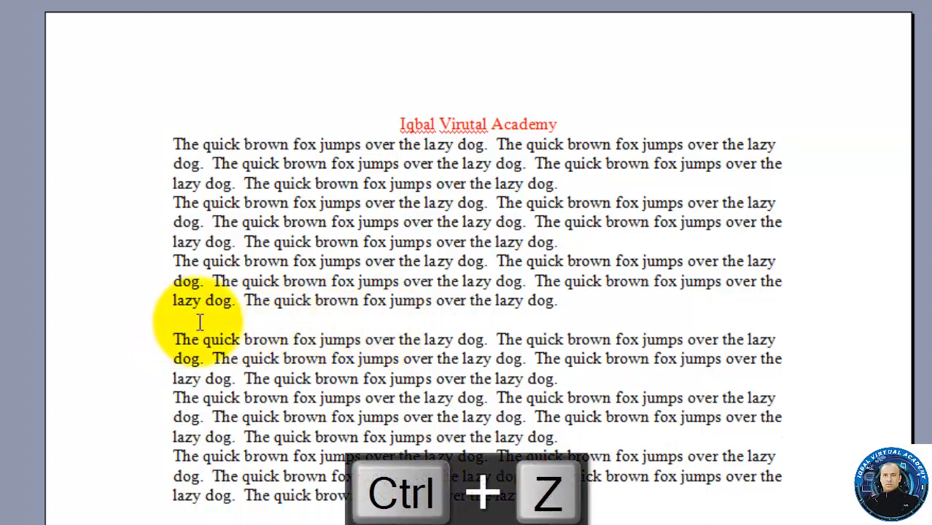
- Paste the copied title on the empty line between the paragraph blocks and apply Match Destination Formatting to it
click(452, 320)
key(ctrl+v)
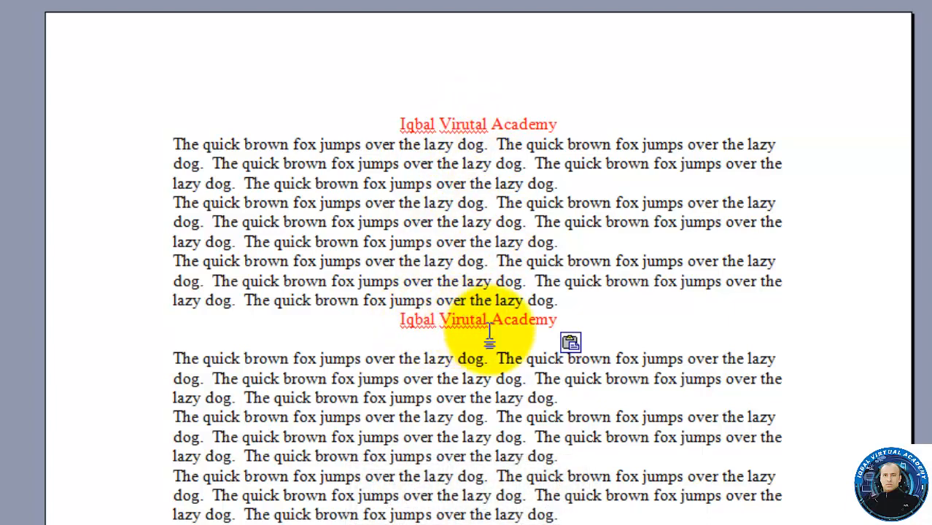
click(587, 341)
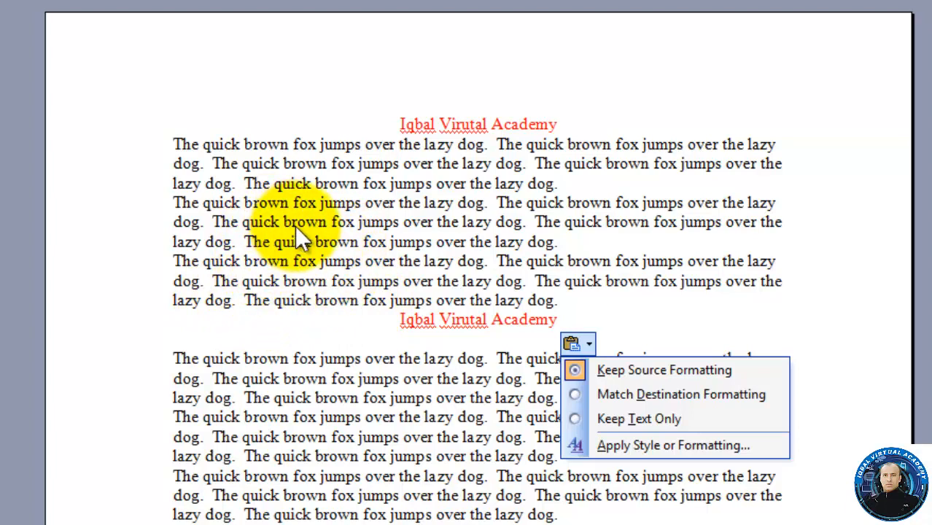
click(637, 394)
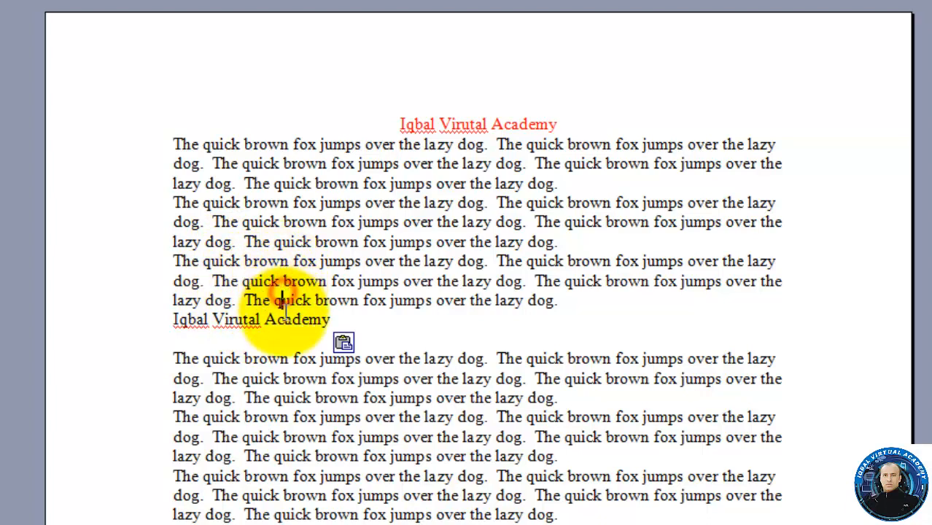
- Delete the pasted title text from the line between the two paragraph blocks
click(334, 319)
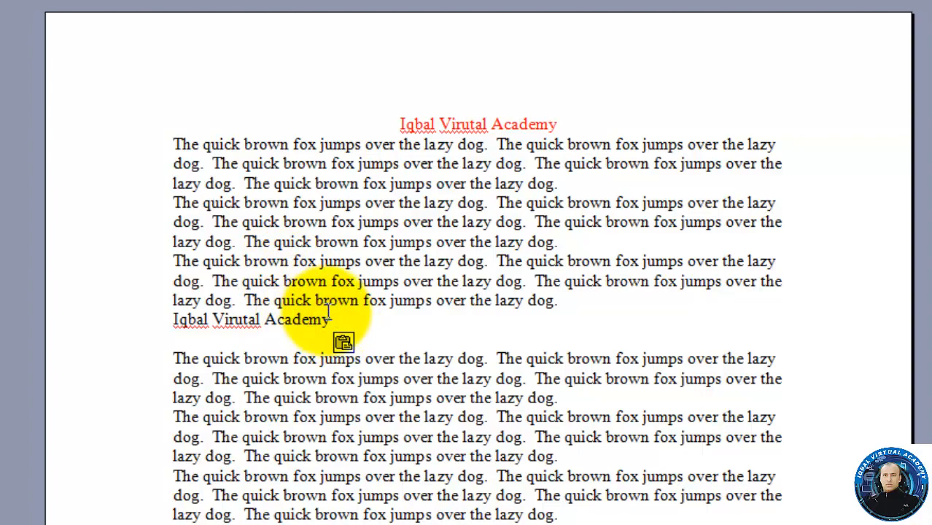
drag(329, 318, 172, 321)
key(ctrl+c)
key(Delete)
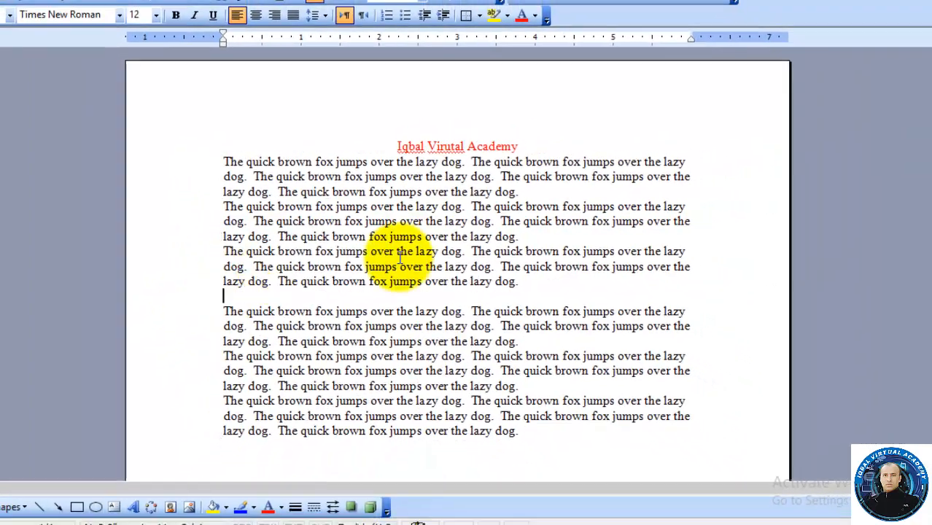
- Change the font of the first three paragraphs below the title to Almonte
click(558, 300)
drag(519, 281, 210, 166)
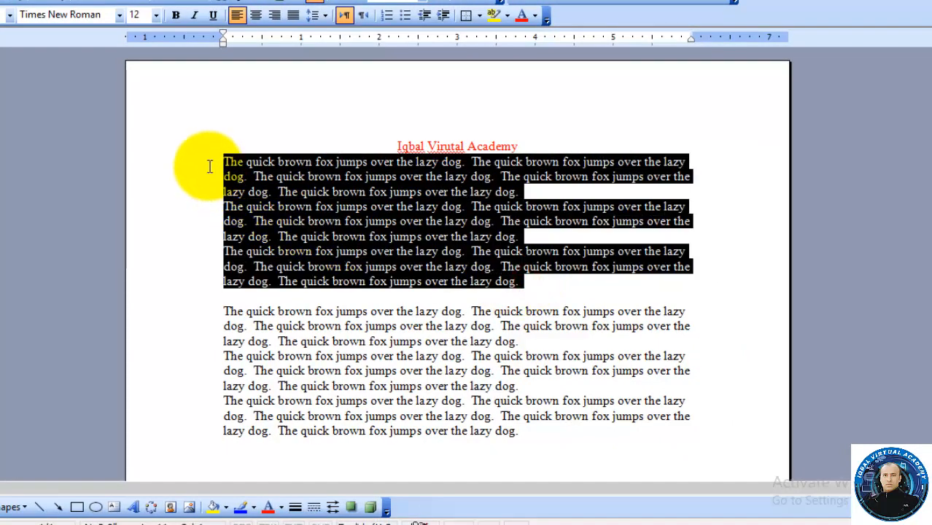
click(119, 15)
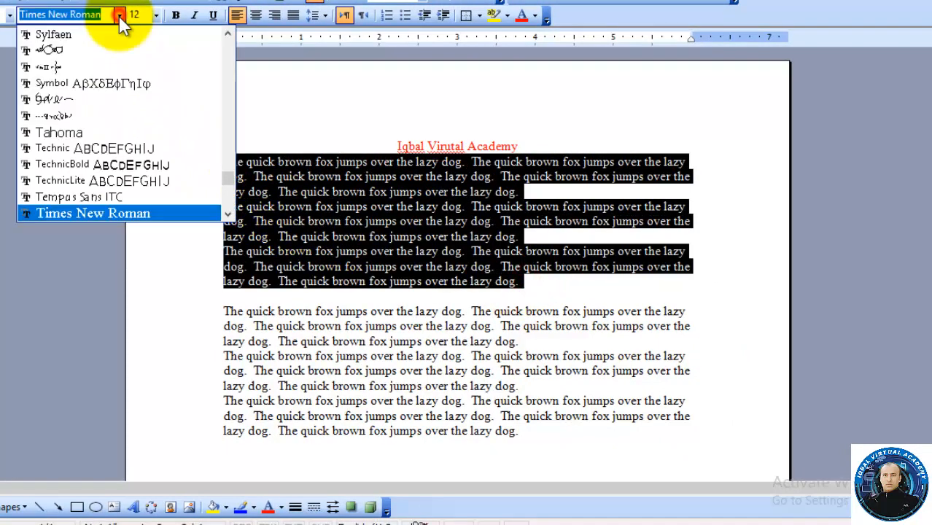
click(162, 214)
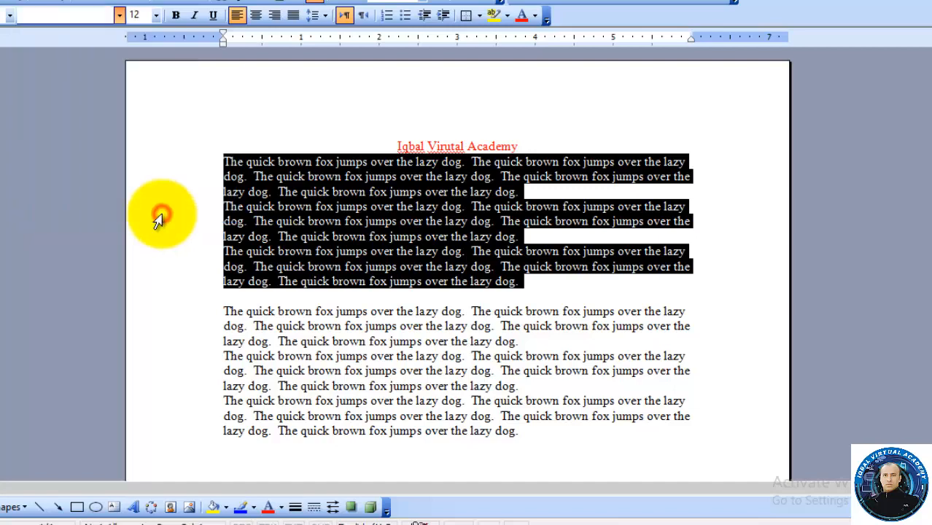
click(120, 14)
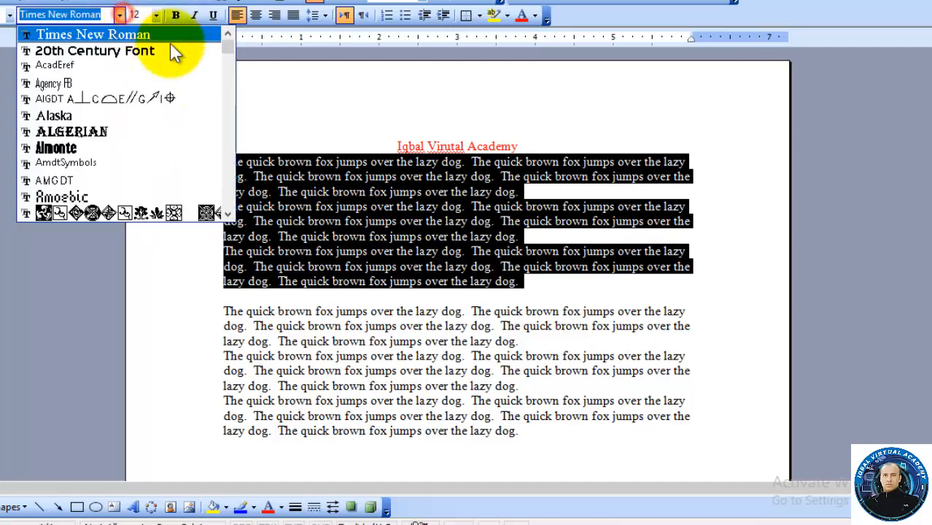
click(156, 148)
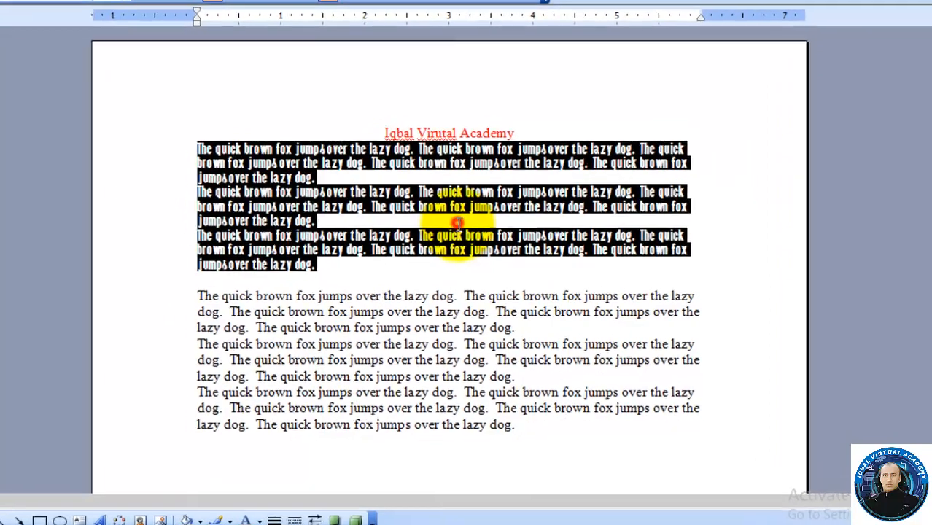
click(466, 243)
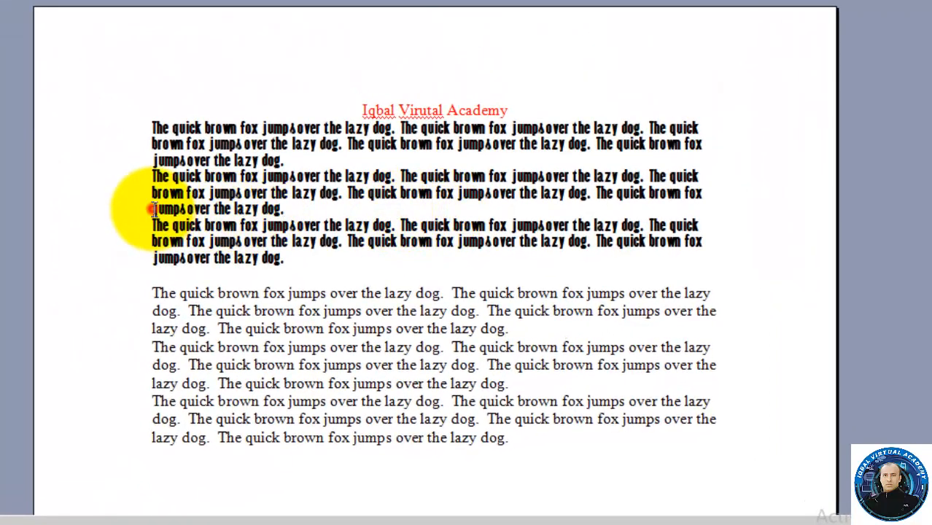
- Paste the title on a new line before the second paragraph's last line, using Match Destination Formatting
click(154, 209)
key(Return)
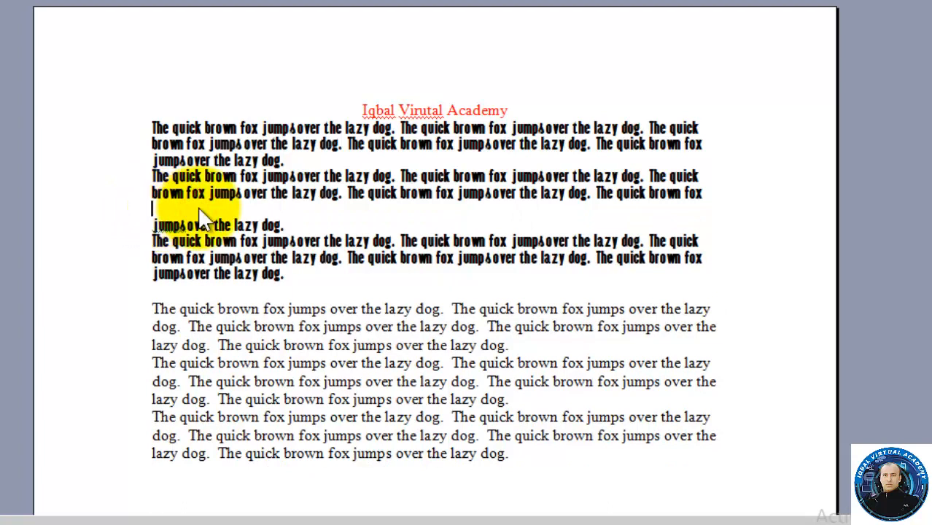
key(ctrl+v)
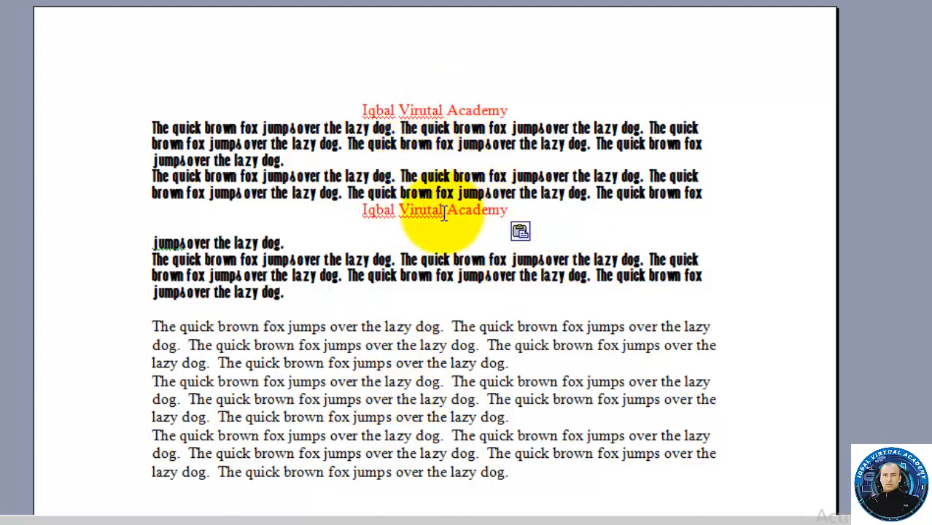
click(538, 234)
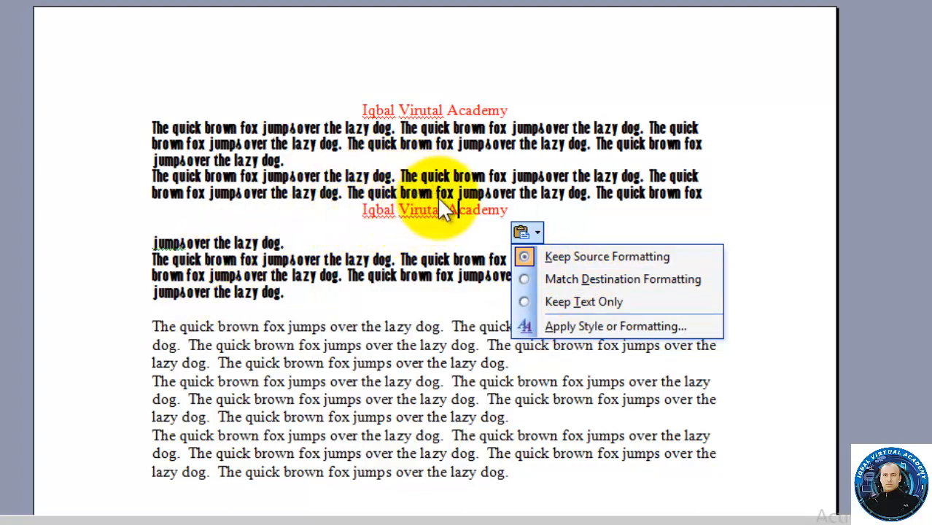
click(554, 280)
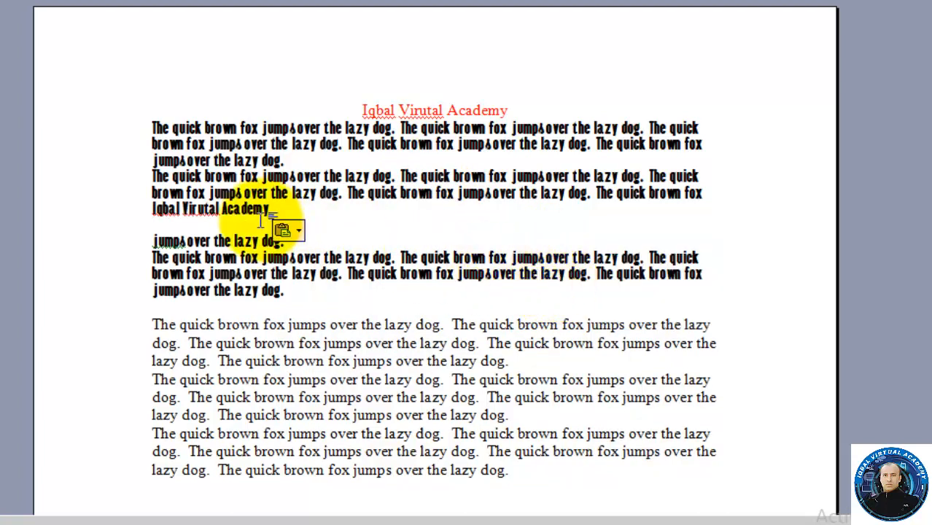
- Remove the pasted title from the line inserted in the second Almonte paragraph
drag(270, 209, 173, 215)
click(180, 210)
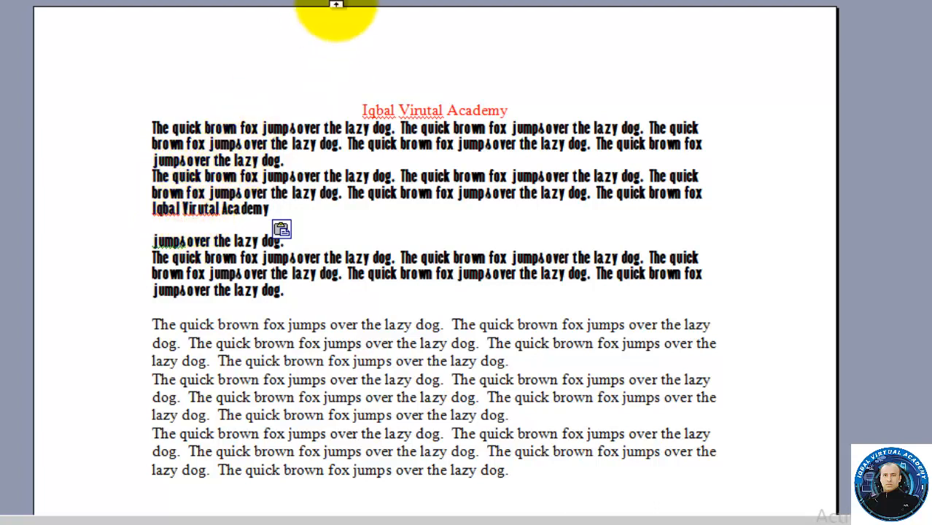
click(387, 2)
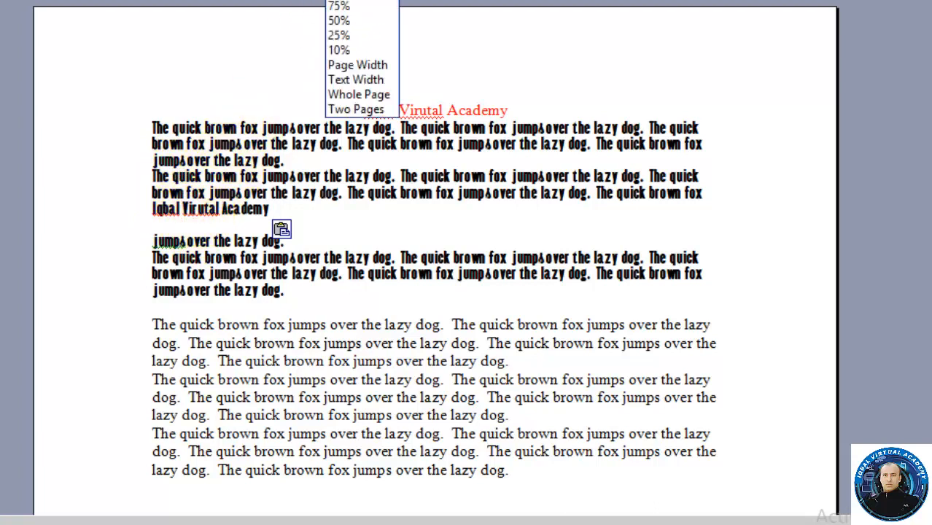
click(369, 4)
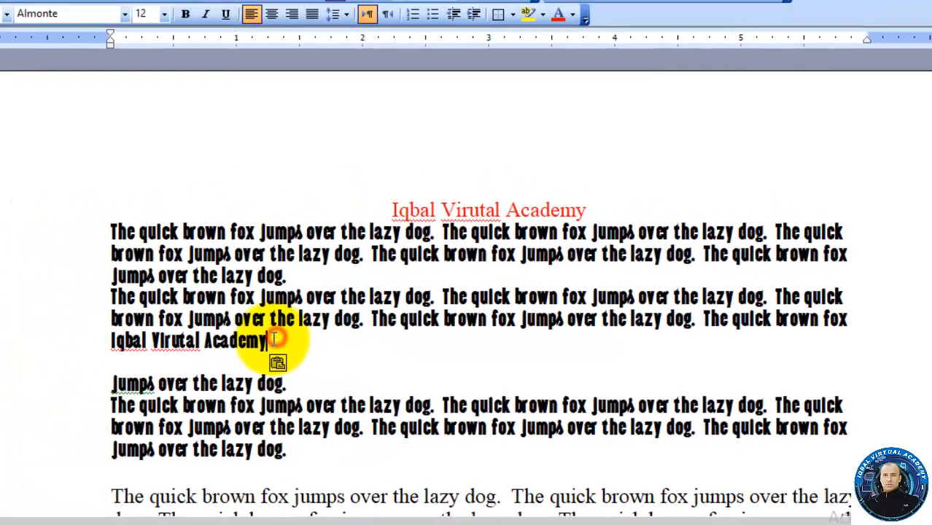
drag(186, 323, 28, 329)
key(ctrl+c)
key(ctrl+z)
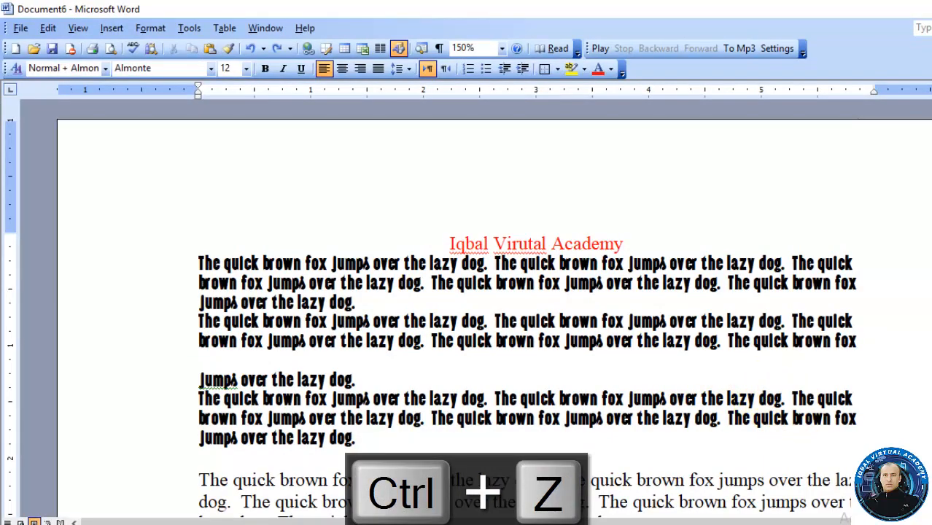
- Paste the title on a new line after the third Almonte paragraph, using Match Destination Formatting
scroll(504, 292, down, 3)
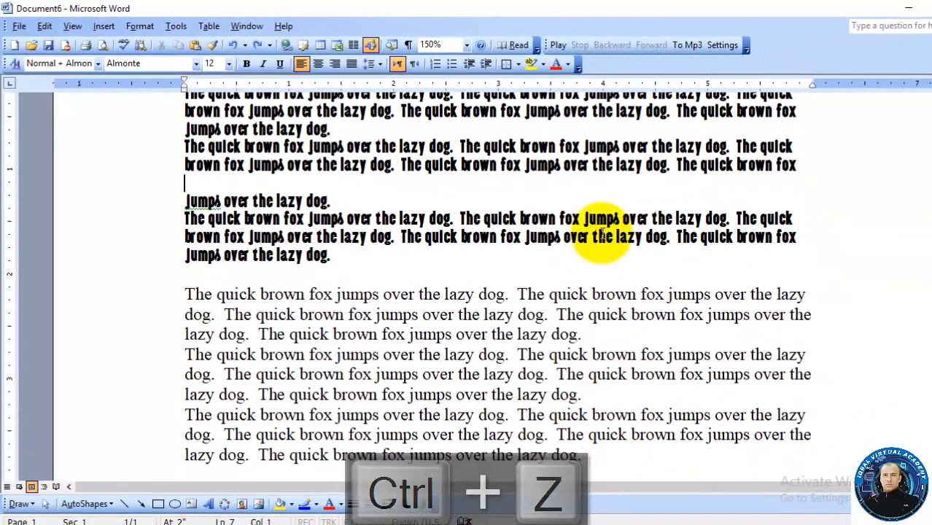
click(376, 255)
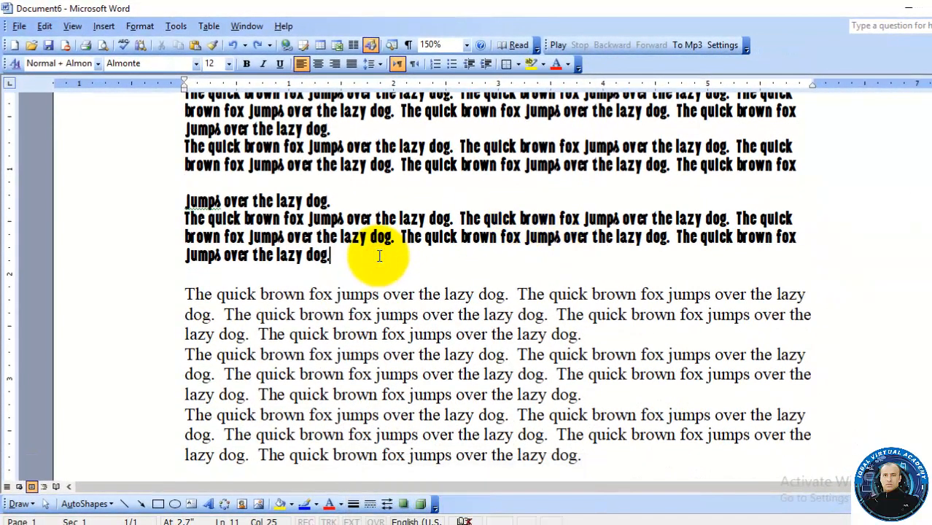
key(Return)
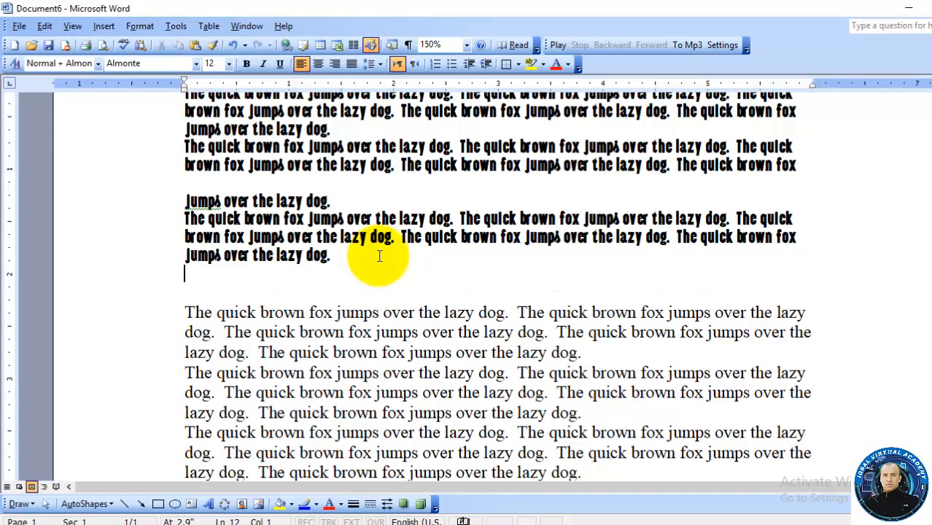
key(ctrl+v)
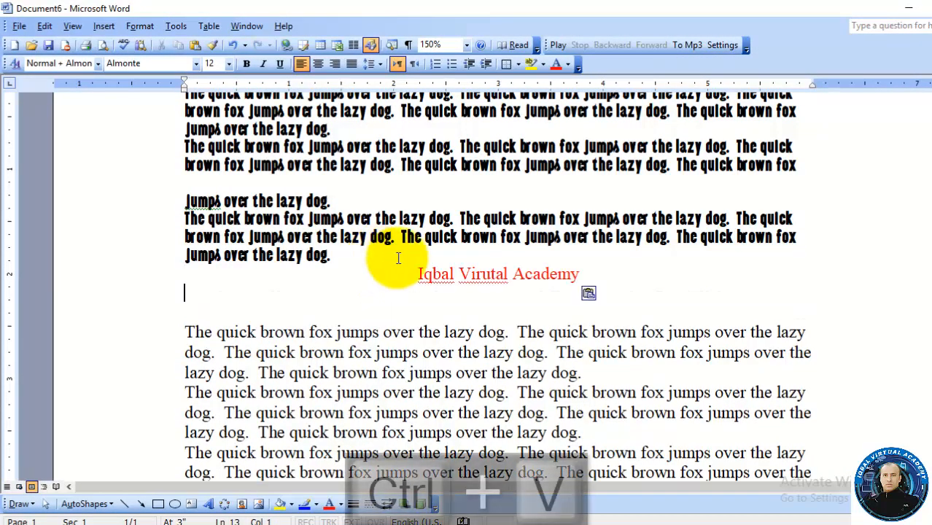
click(594, 295)
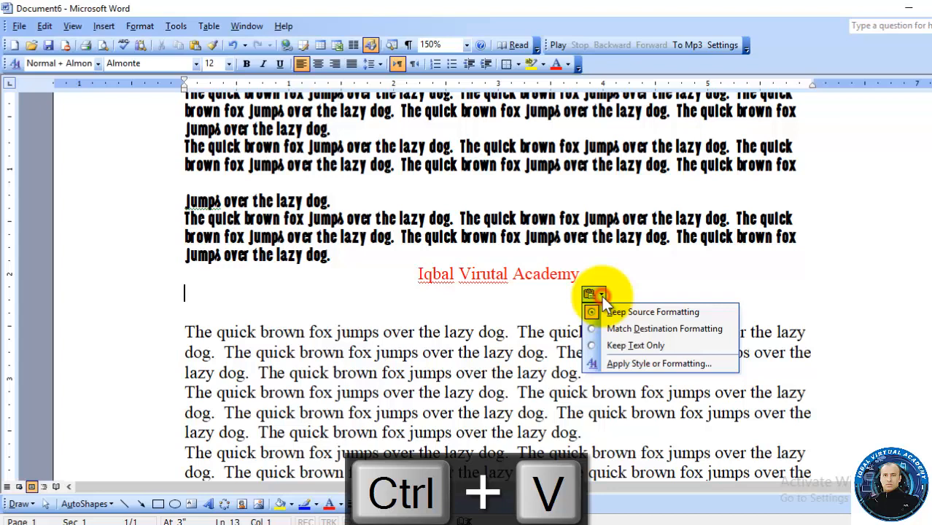
click(643, 329)
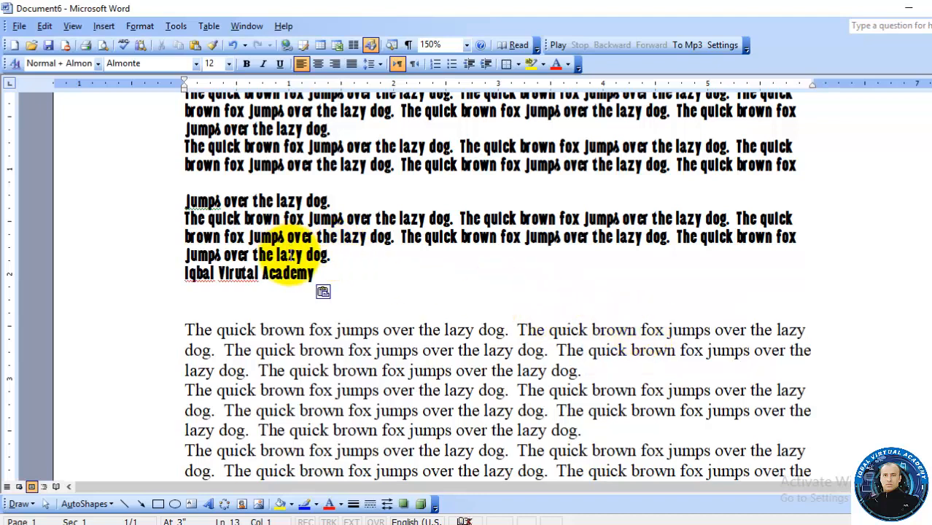
- Switch the title pasted below the Almonte paragraphs to Keep Source Formatting, and return it to Match Destination Formatting
click(336, 293)
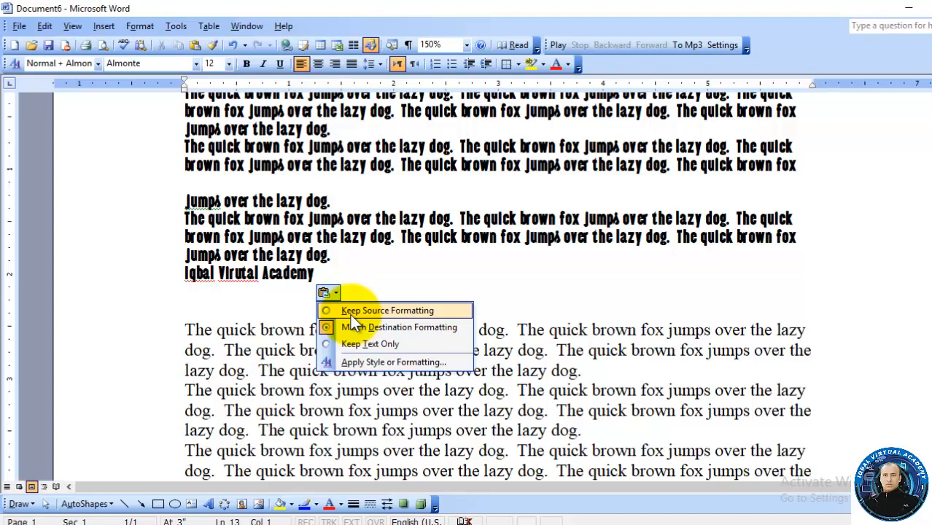
click(350, 312)
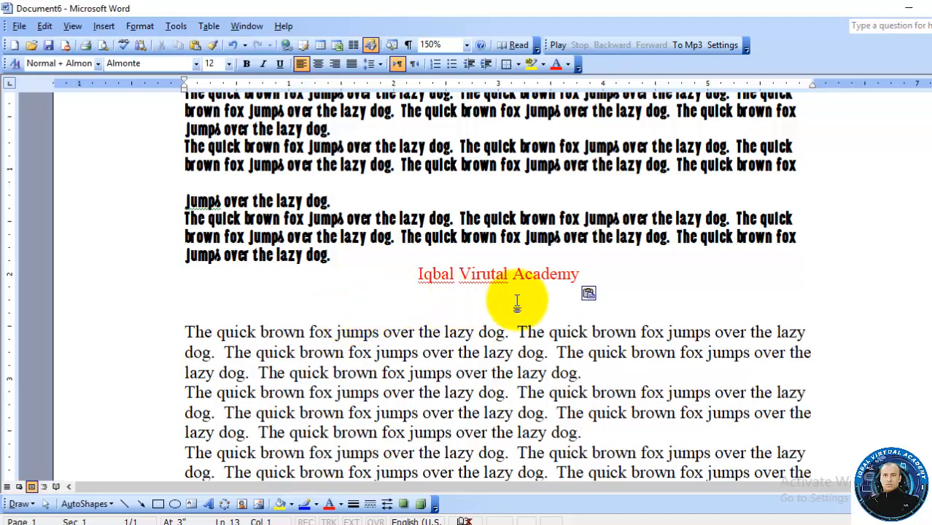
click(598, 295)
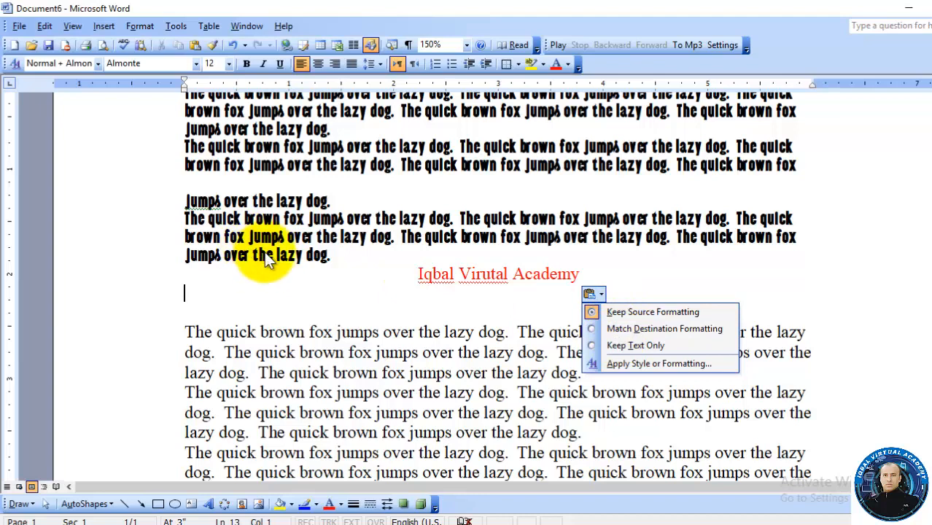
click(653, 328)
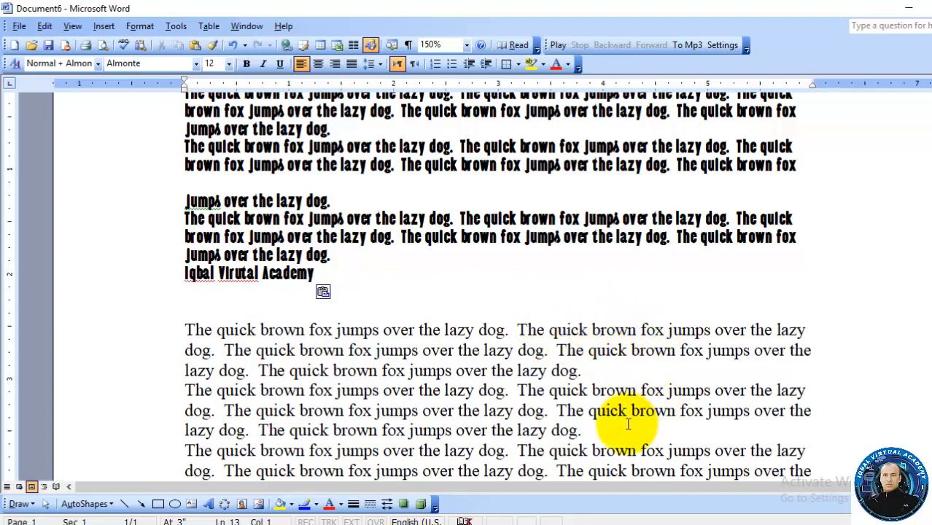
- Paste the title on a new line before the last line of the second Times New Roman paragraph, using Match Destination Formatting
click(183, 432)
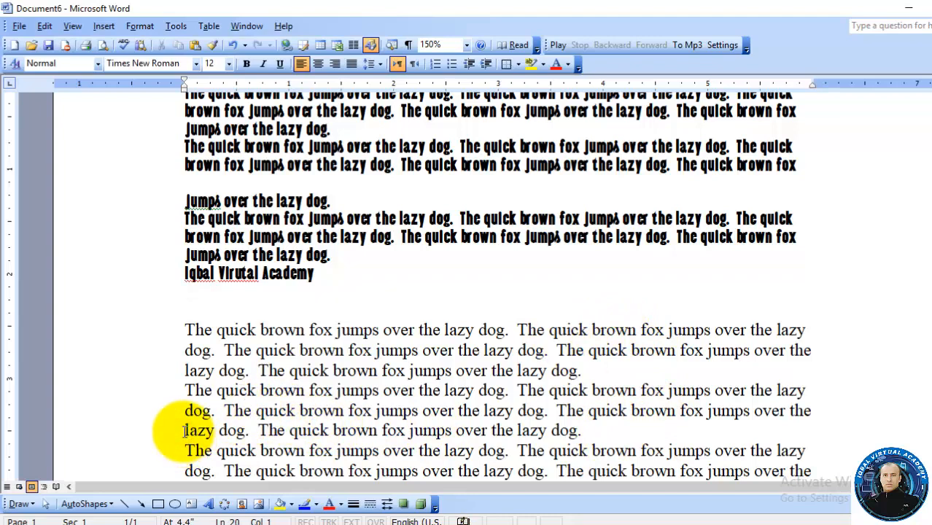
key(Return)
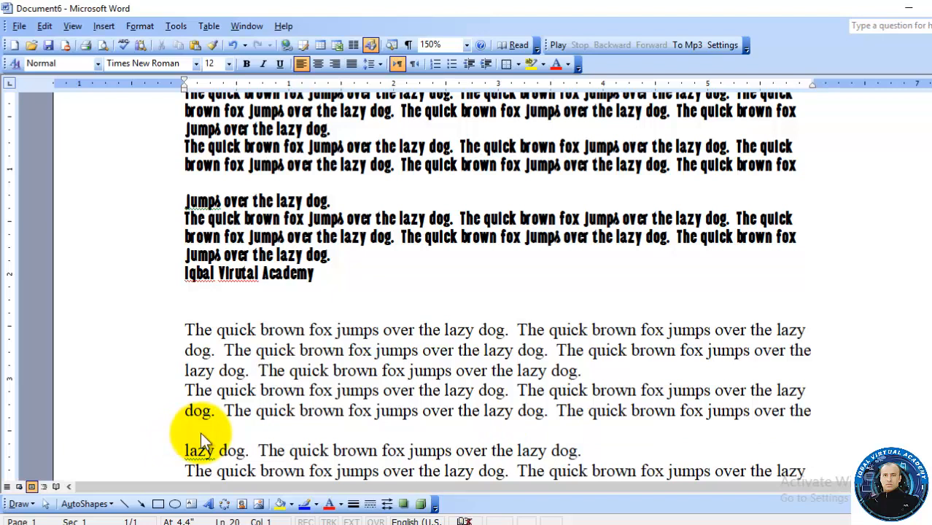
text(Iqbal Virutal Academy)
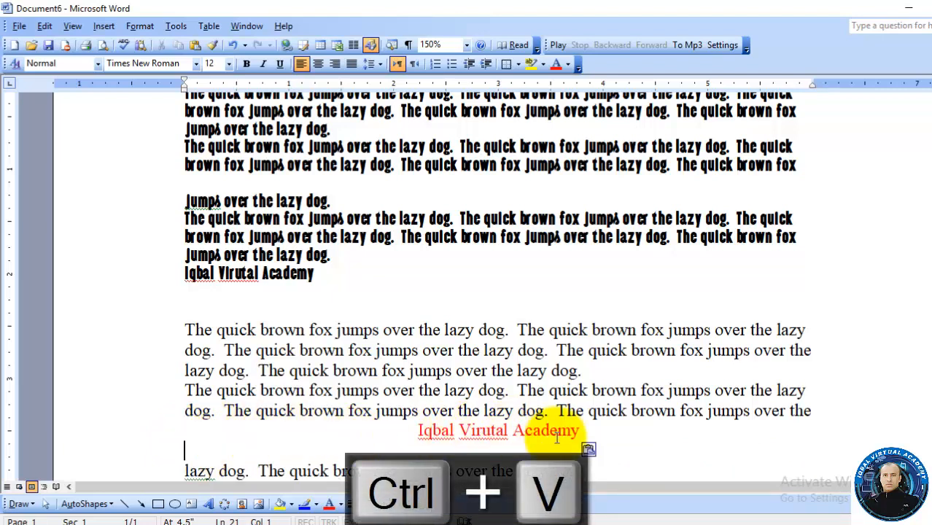
click(599, 450)
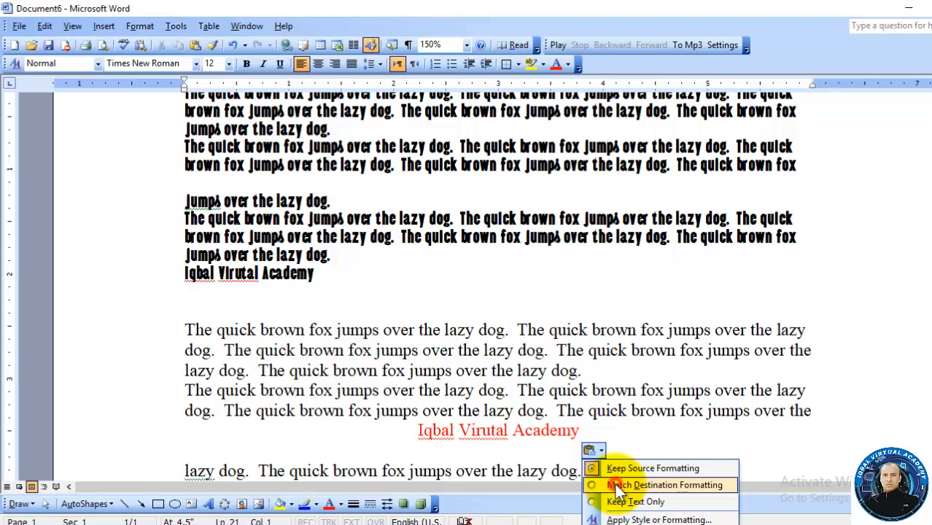
click(615, 485)
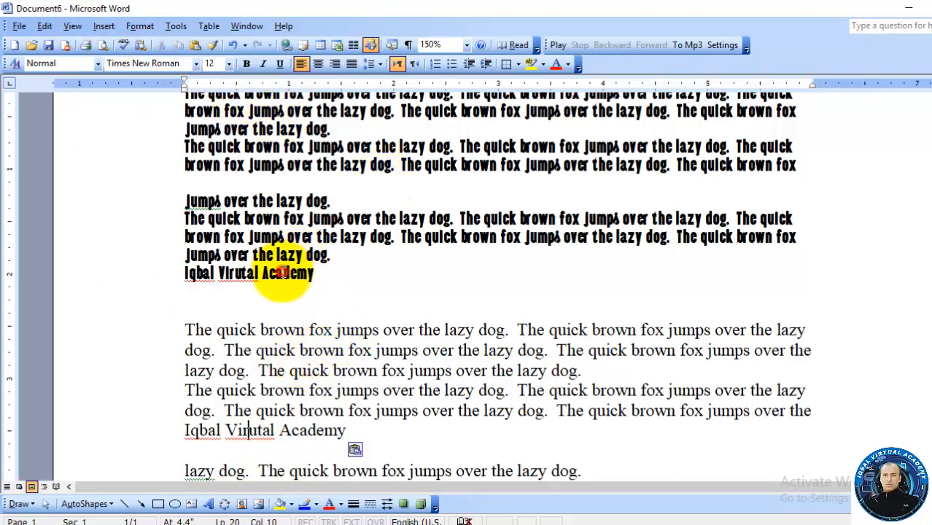
- Compare the fonts of the two pasted titles and apply Keep Source Formatting to the one in the Times New Roman block
click(282, 273)
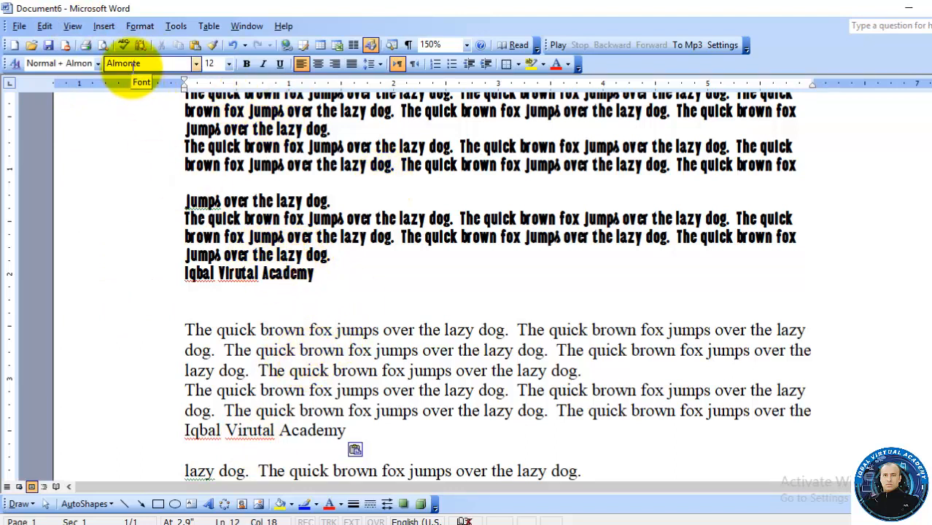
click(264, 435)
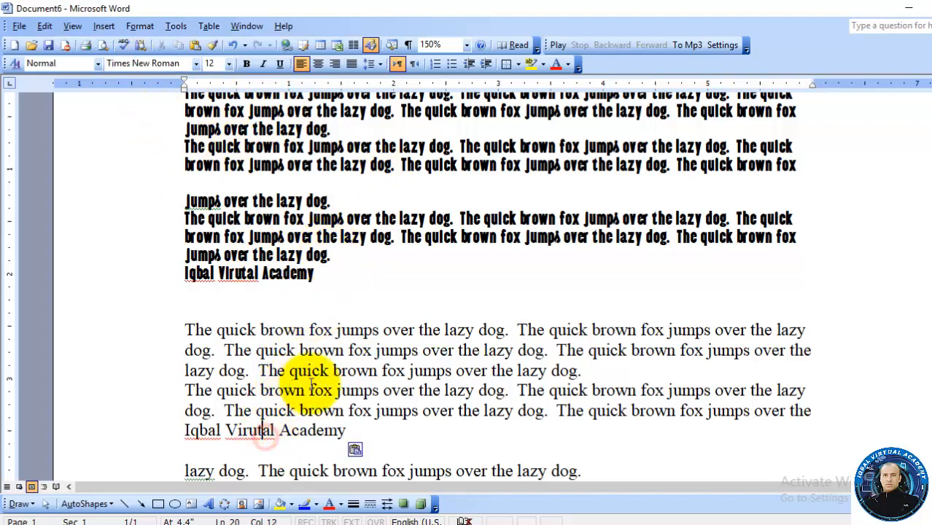
click(364, 450)
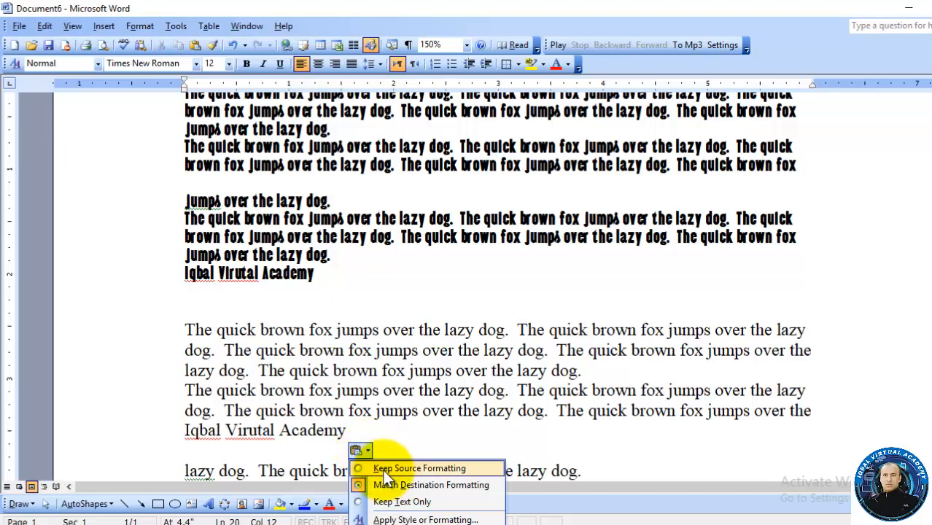
click(382, 469)
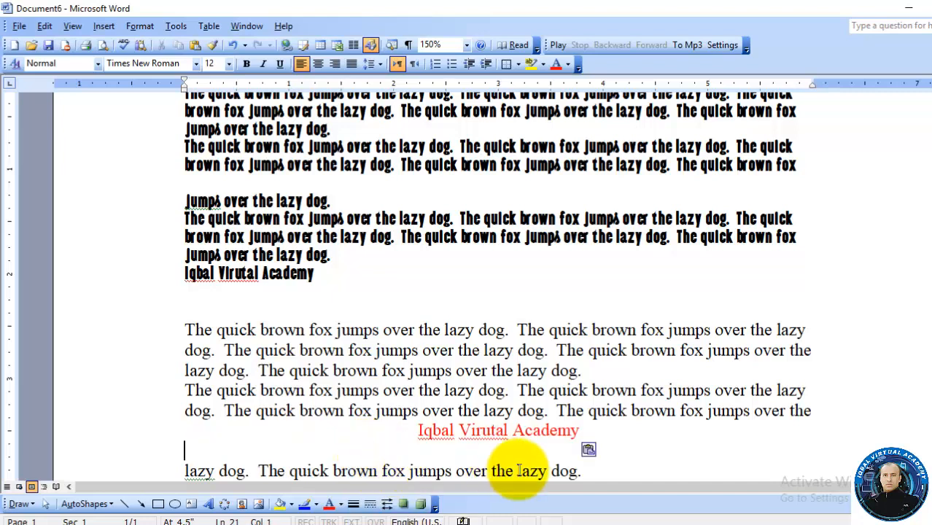
- Paste the title on a new line after the document's last paragraph, try Keep Text Only on it and undo that
scroll(496, 291, down, 4)
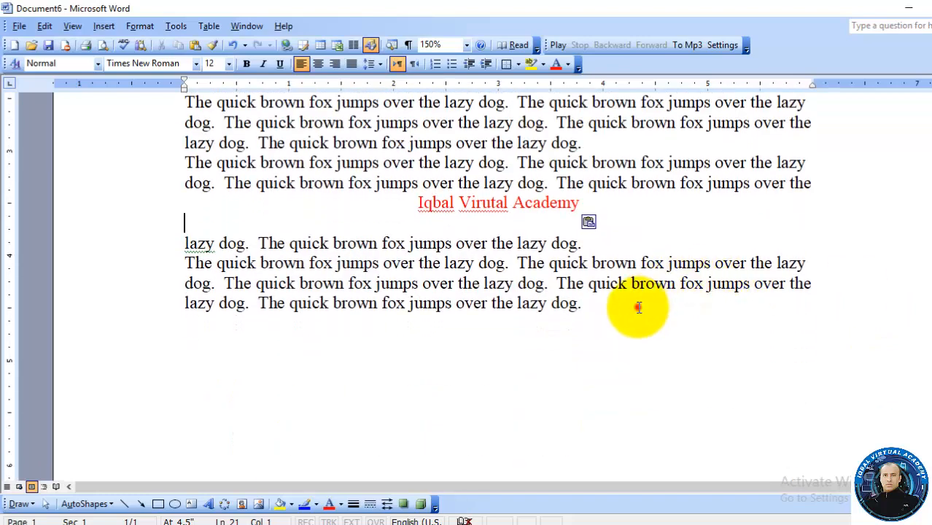
click(615, 312)
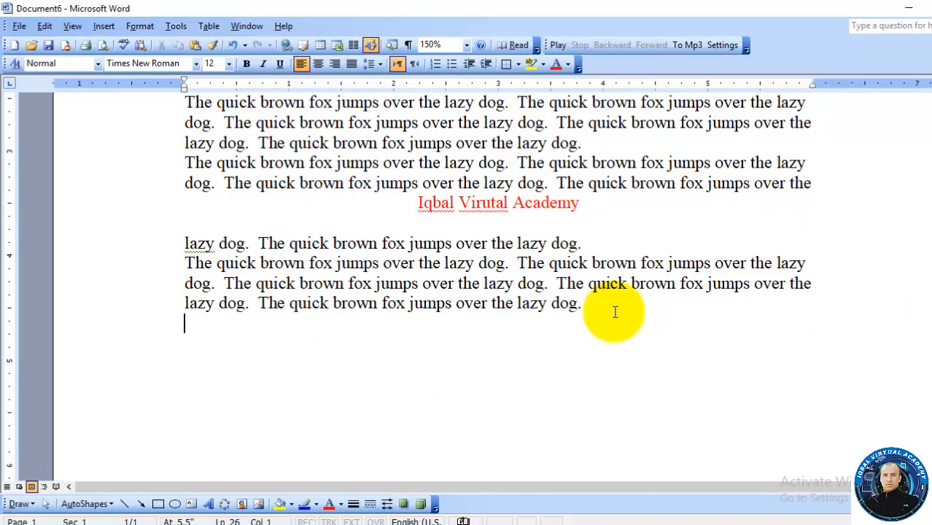
text(Iqbal Virutal Academy)
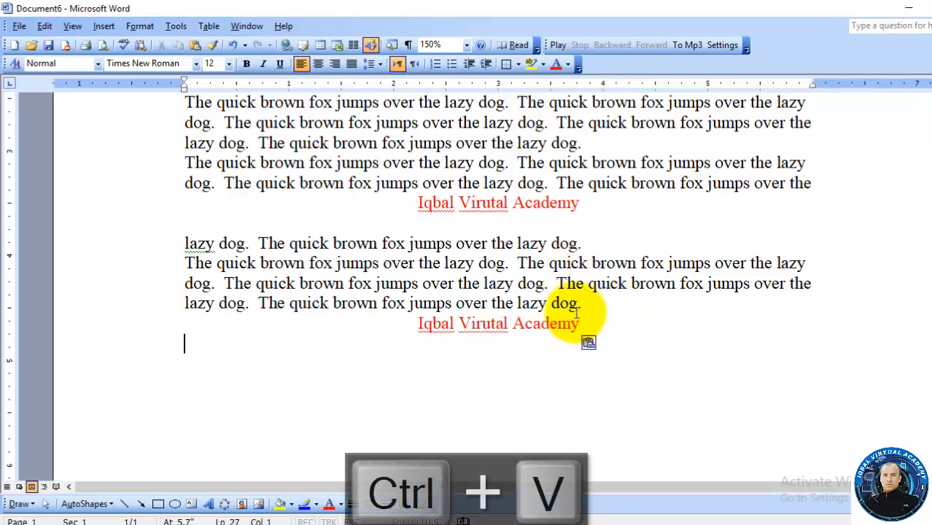
click(596, 343)
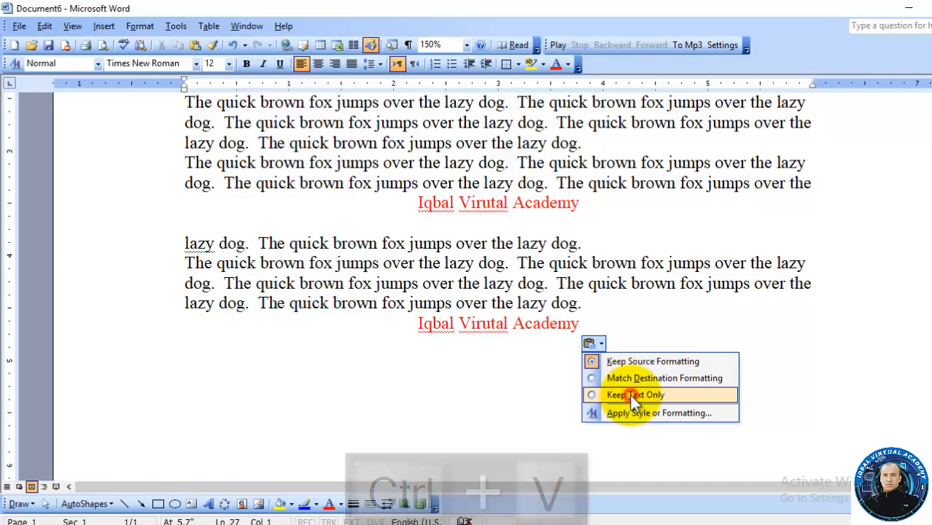
click(631, 395)
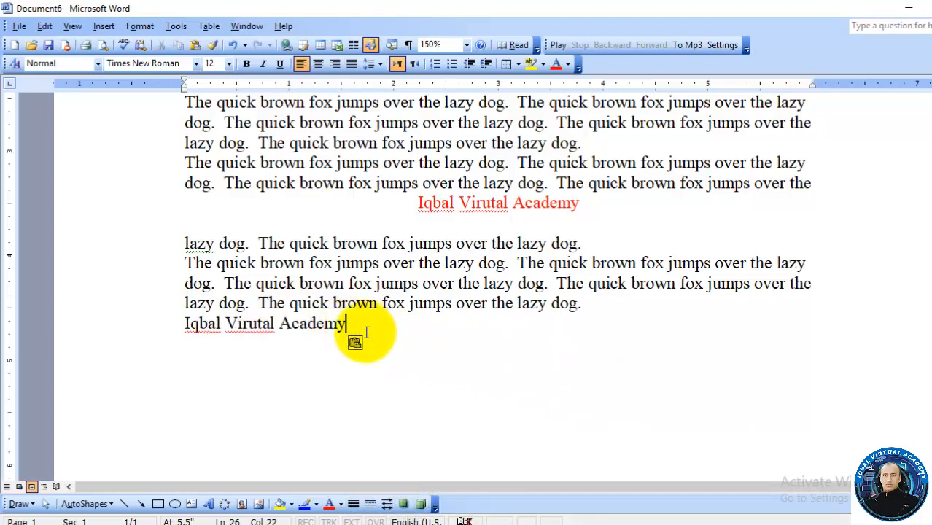
key(ctrl+z)
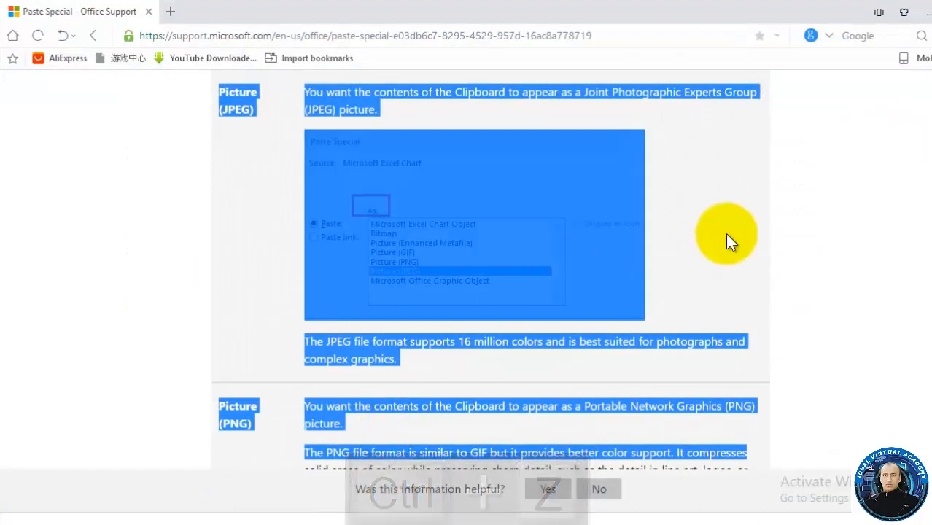
- Select the web article from its "Paste Special" title through to its end, including the pictures, and copy it
click(803, 228)
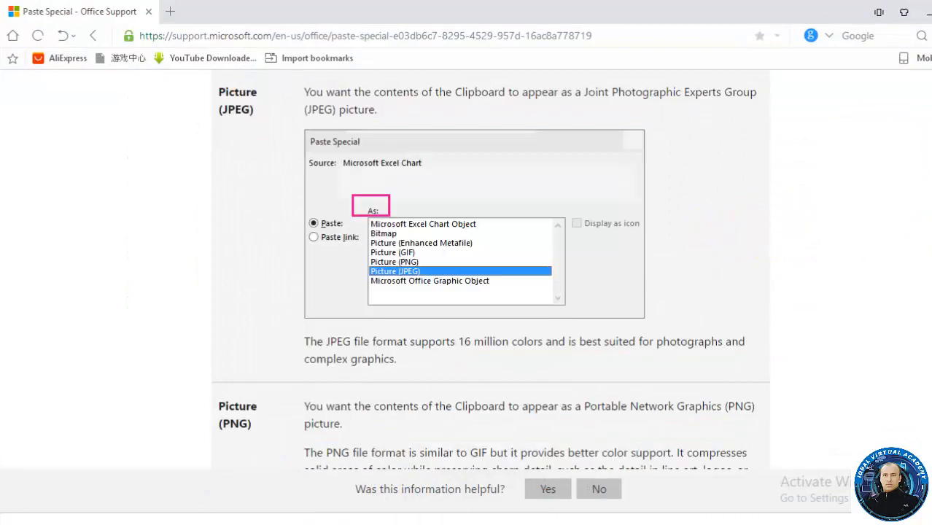
scroll(490, 270, up, 20)
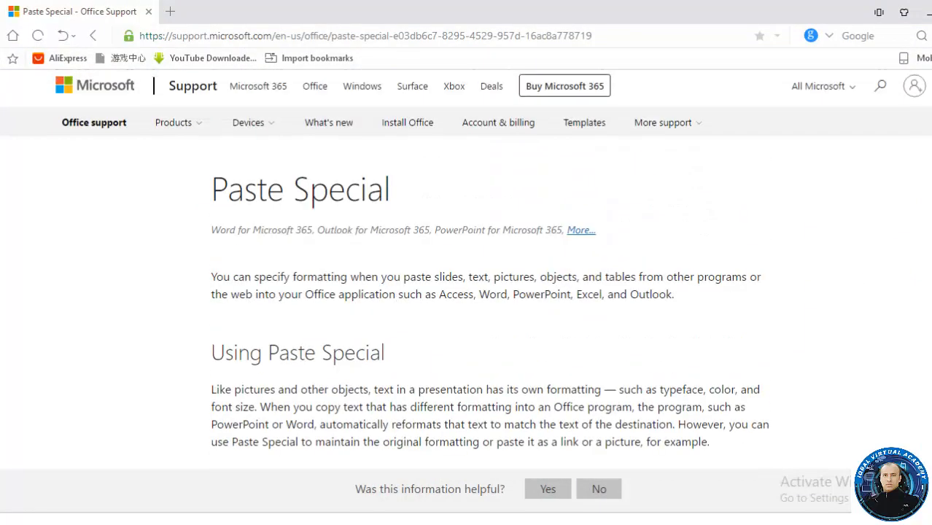
scroll(465, 270, down, 2)
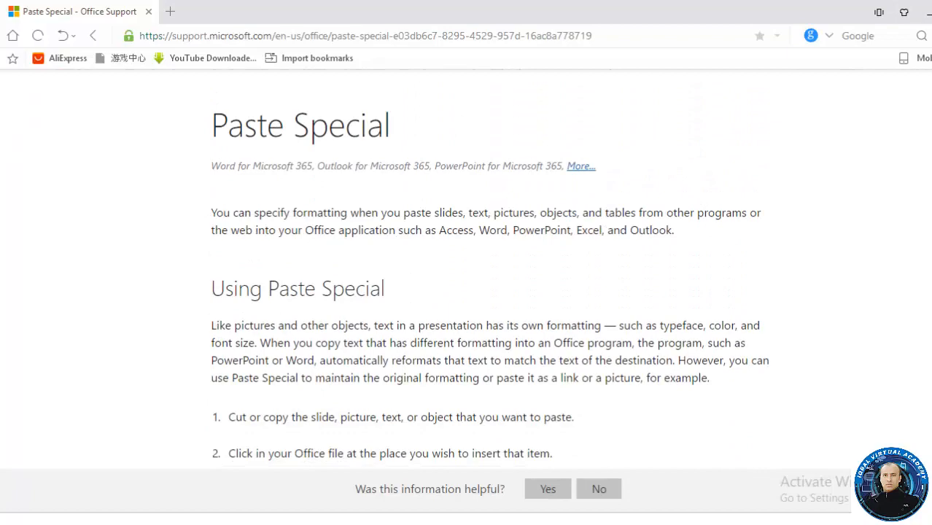
scroll(490, 270, down, 6)
scroll(490, 270, up, 5)
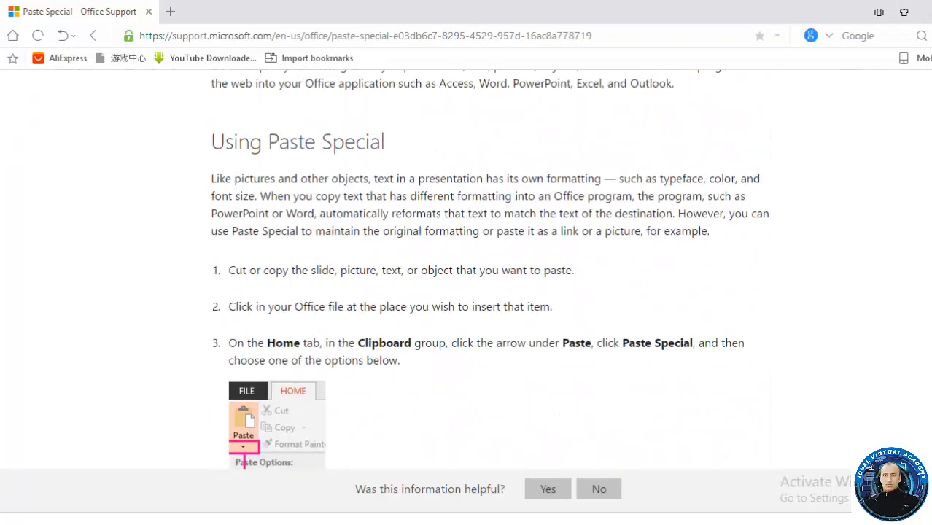
scroll(490, 270, up, 3)
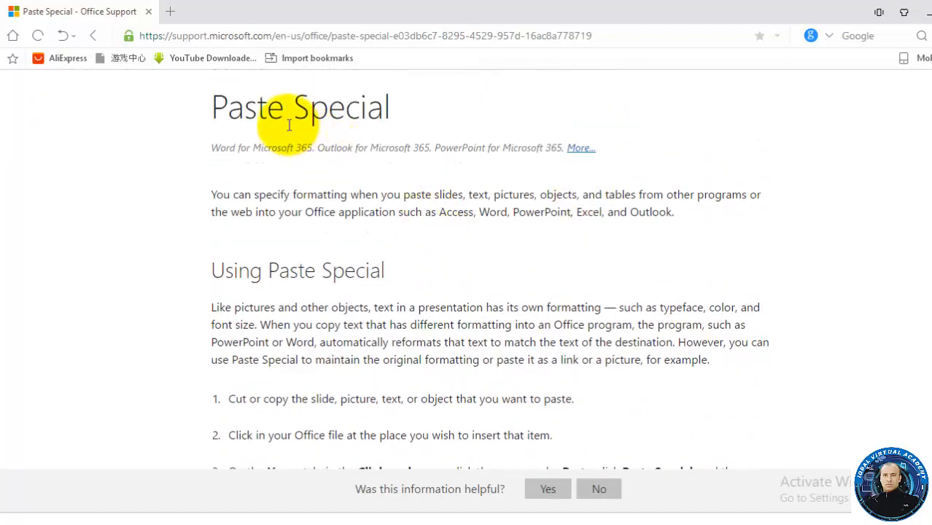
drag(209, 105, 931, 441)
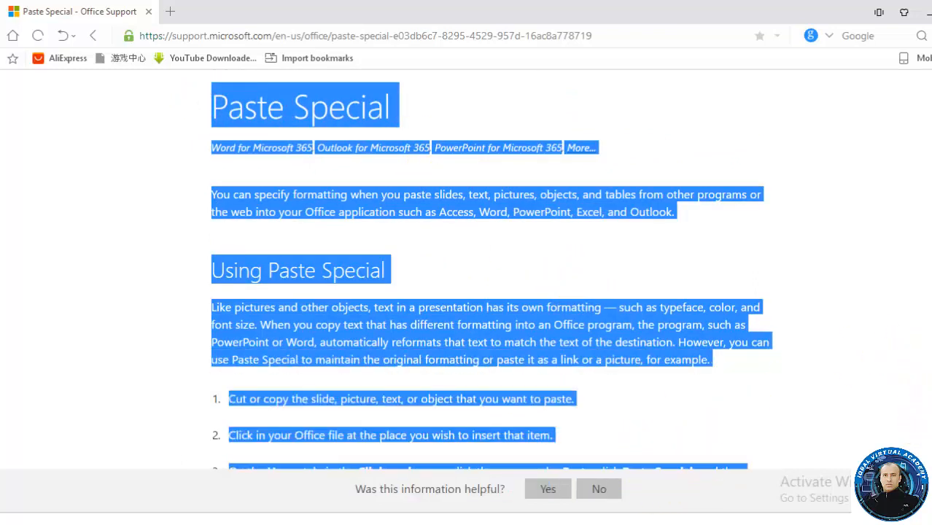
scroll(491, 269, down, 12)
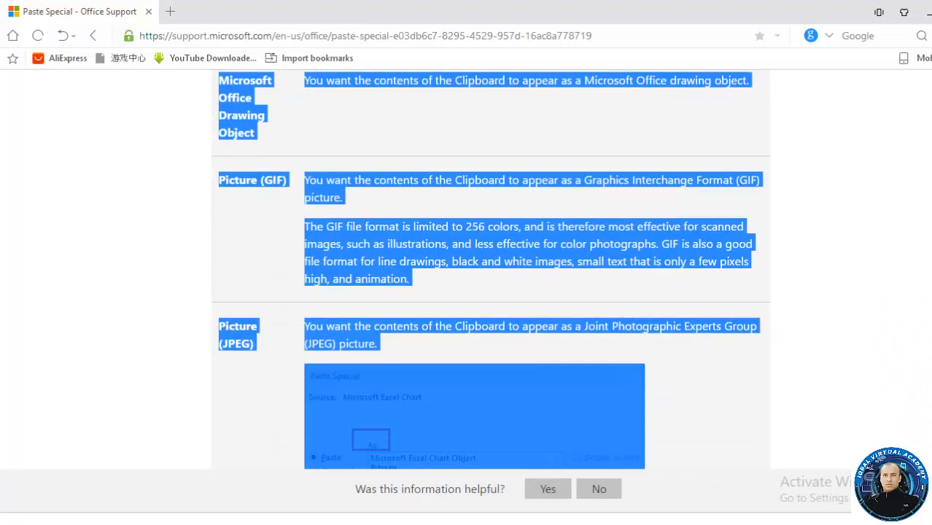
scroll(715, 248, down, 3)
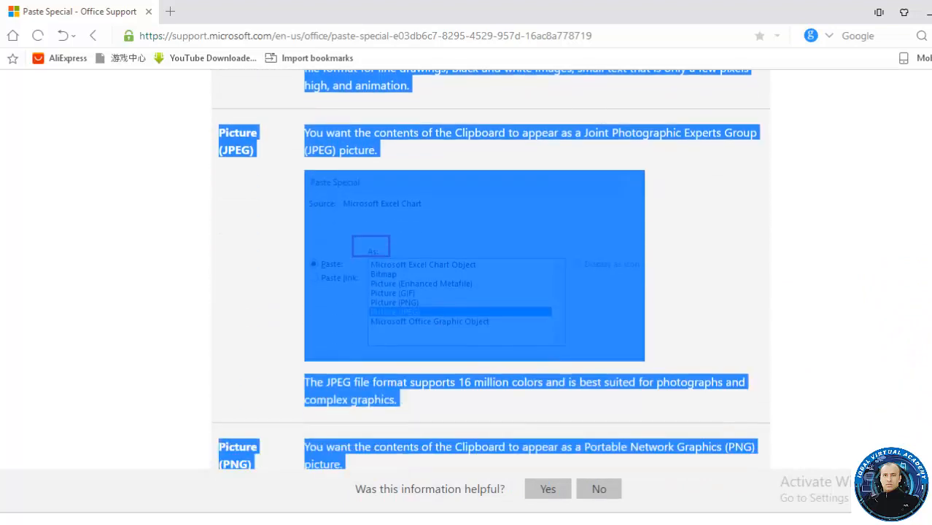
right_click(616, 230)
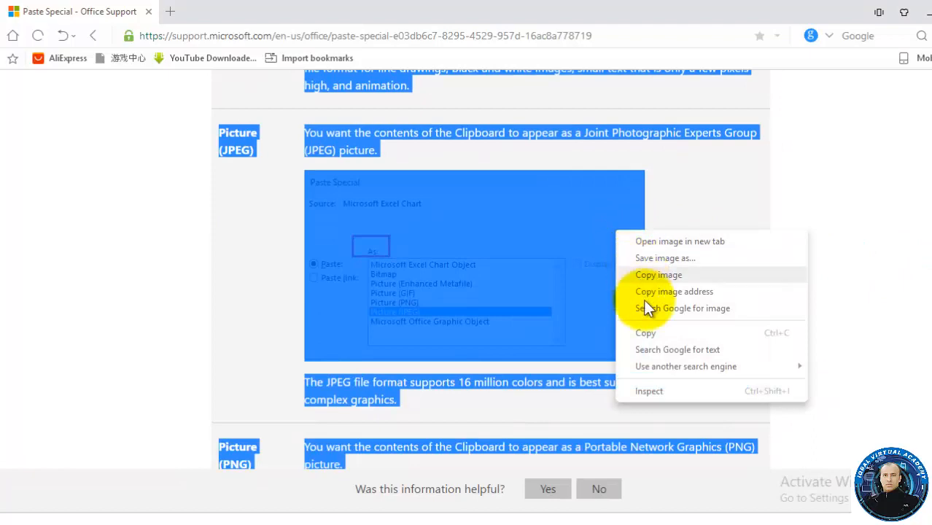
click(648, 334)
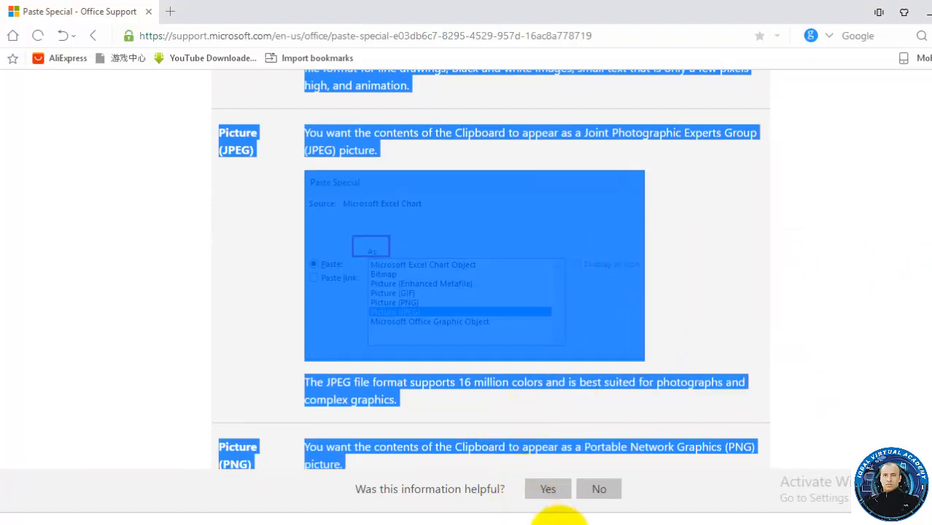
- Switch to Word, create a new blank document and paste the copied article into it
click(560, 519)
click(593, 483)
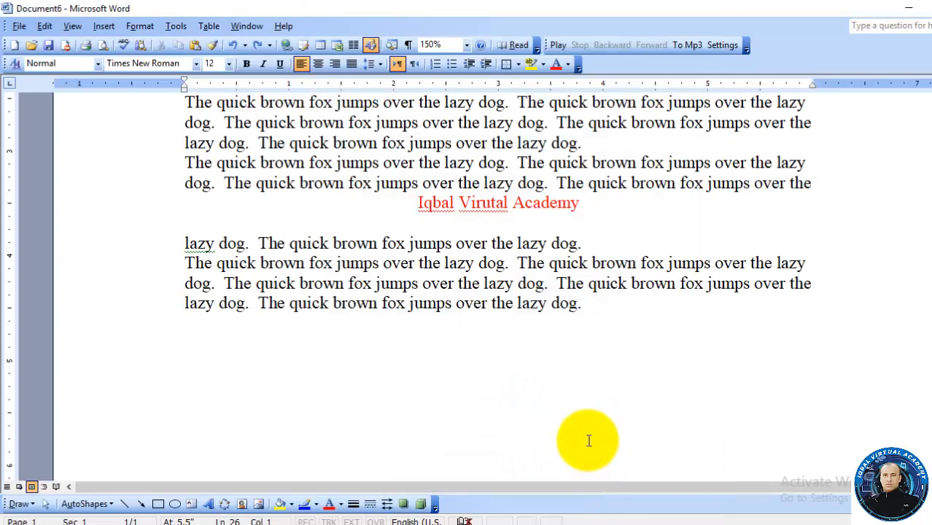
key(ctrl+n)
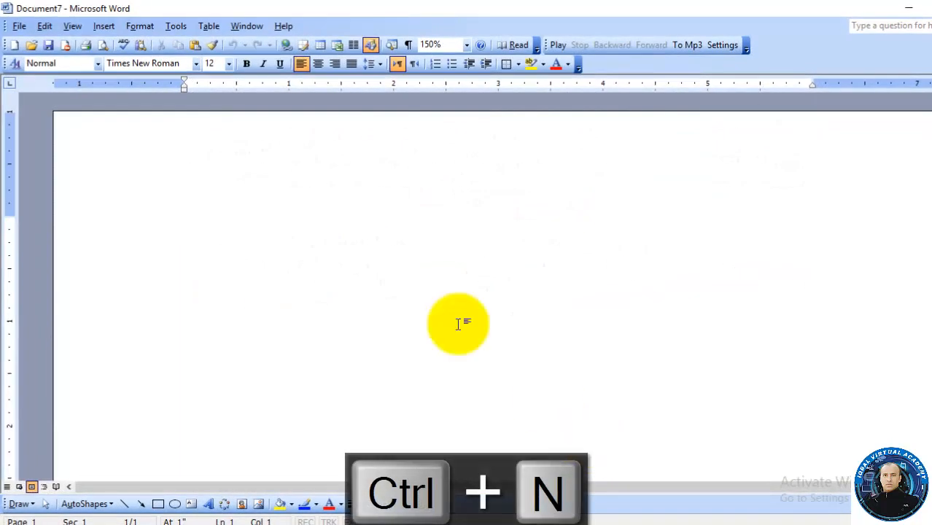
click(418, 295)
key(ctrl+v)
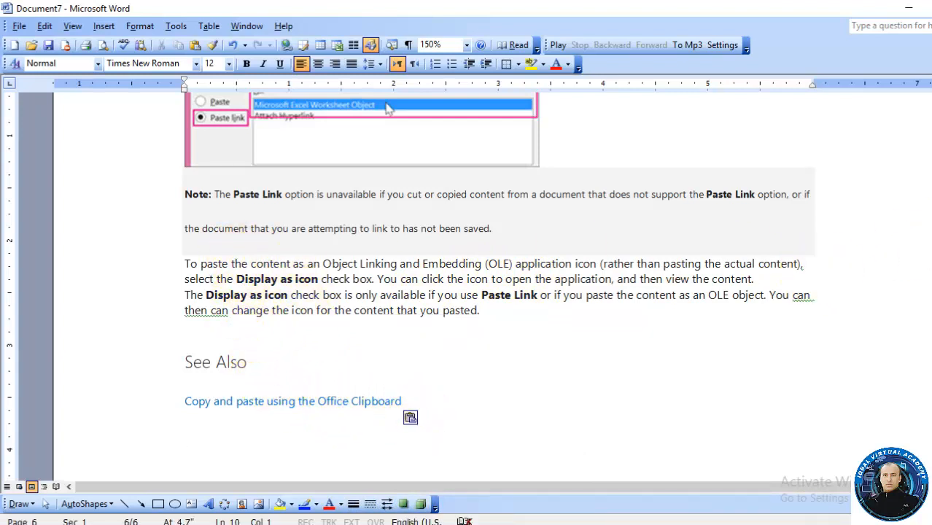
- Apply Keep Text Only to the article pasted in the document
mouse_move(931, 387)
mouse_down()
mouse_move(930, 95)
mouse_move(930, 384)
mouse_up()
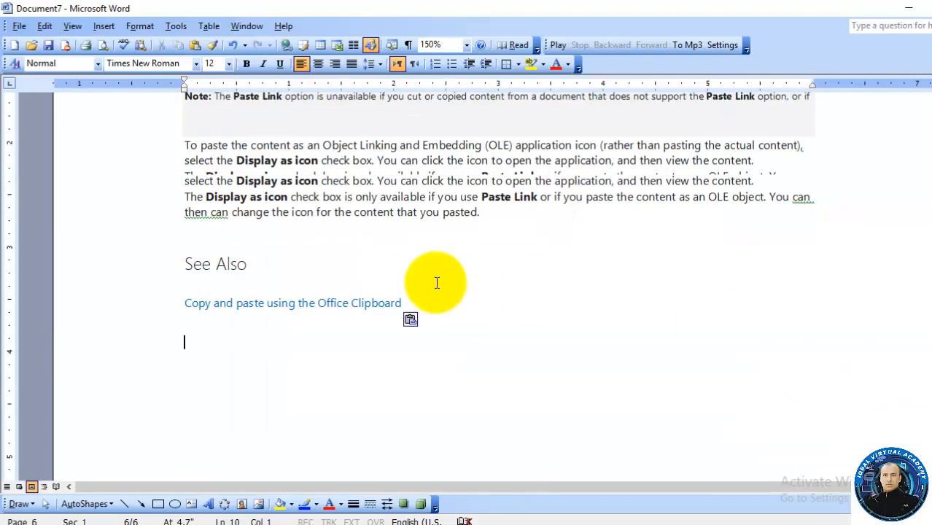
click(423, 320)
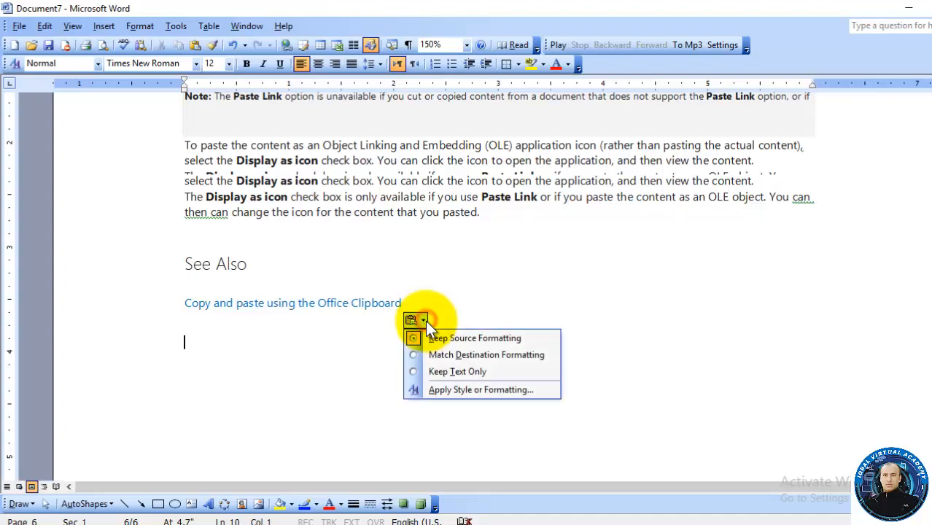
click(439, 371)
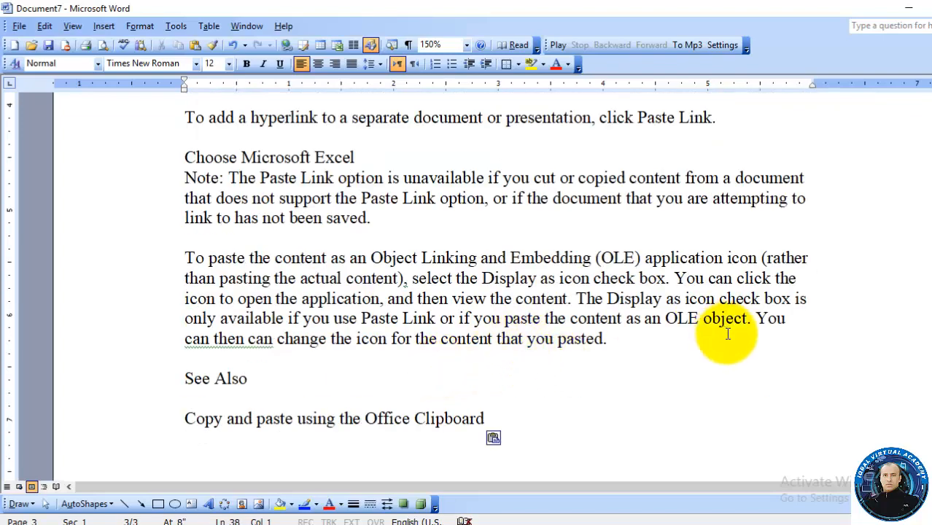
- Look through the whole text-only article, from its end up to the beginning and back, to examine its formatting and pictures
scroll(466, 284, up, 20)
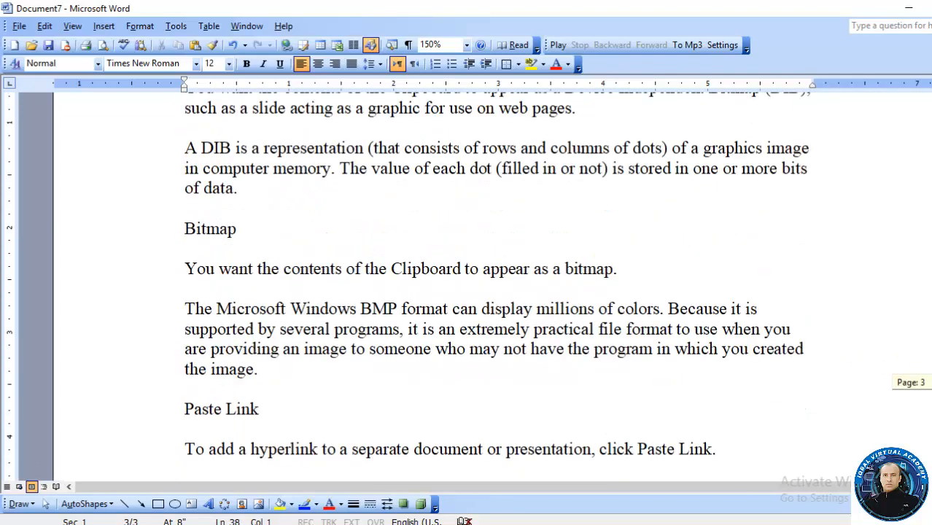
scroll(467, 285, up, 20)
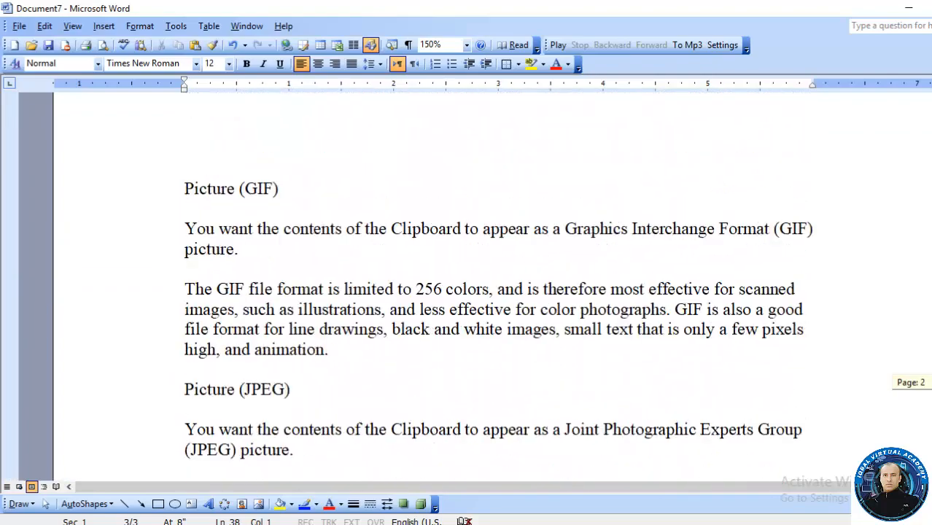
scroll(931, 131, up, 5)
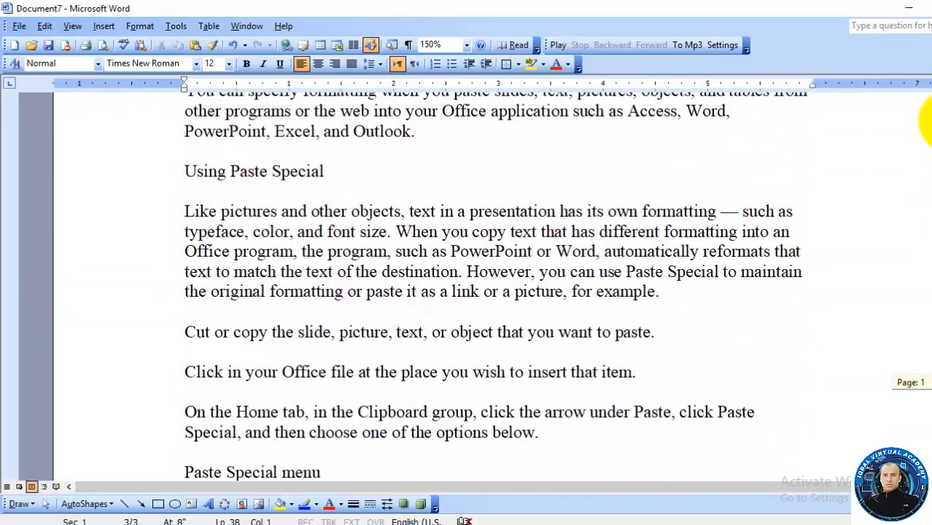
scroll(930, 146, down, 11)
scroll(930, 203, down, 20)
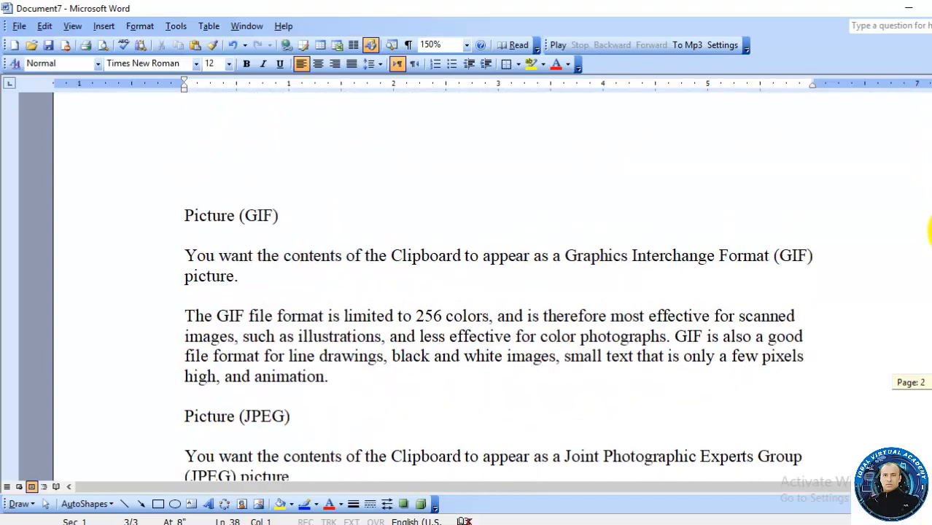
scroll(931, 203, down, 5)
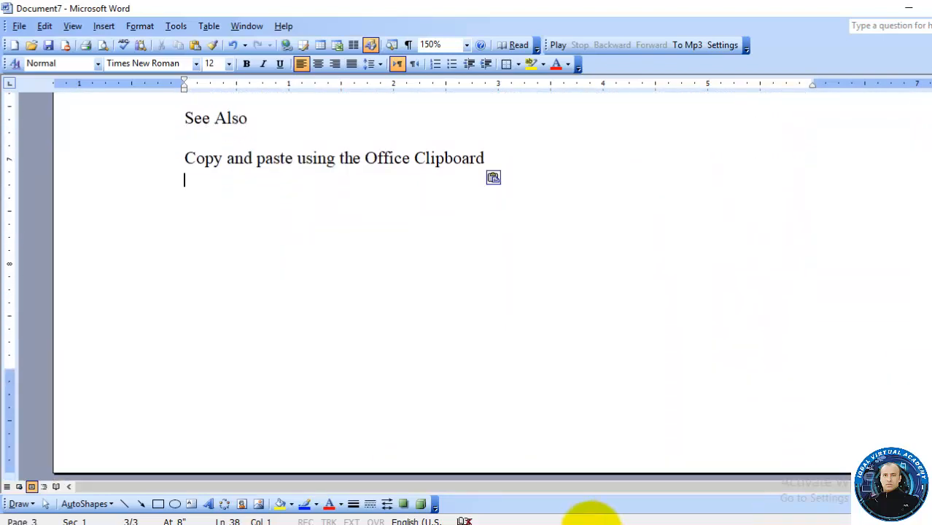
mouse_move(551, 524)
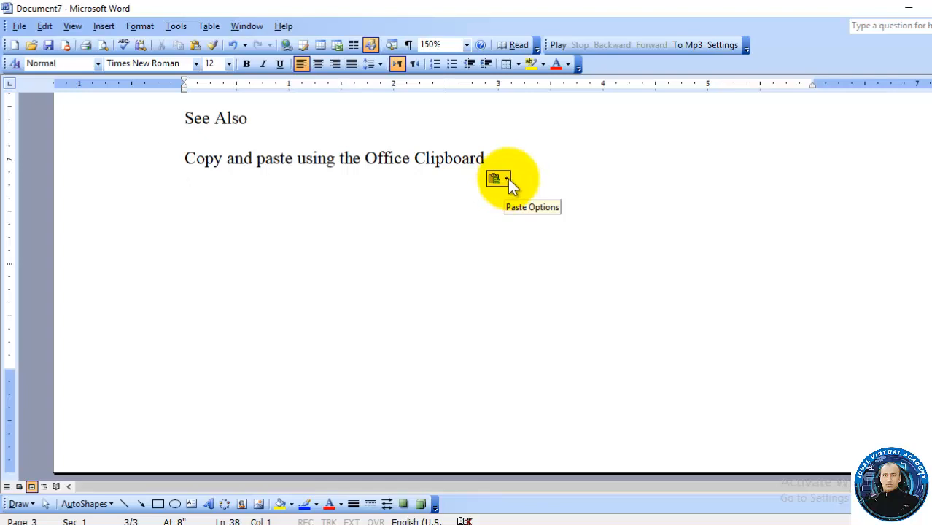
click(469, 243)
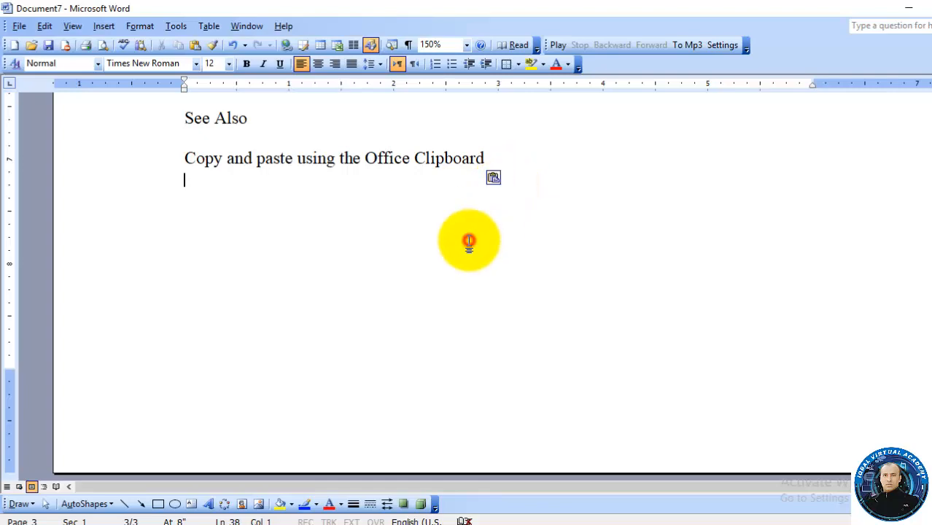
- Create another blank document and turn off Show Paste Options buttons in Word's editing options
key(ctrl+n)
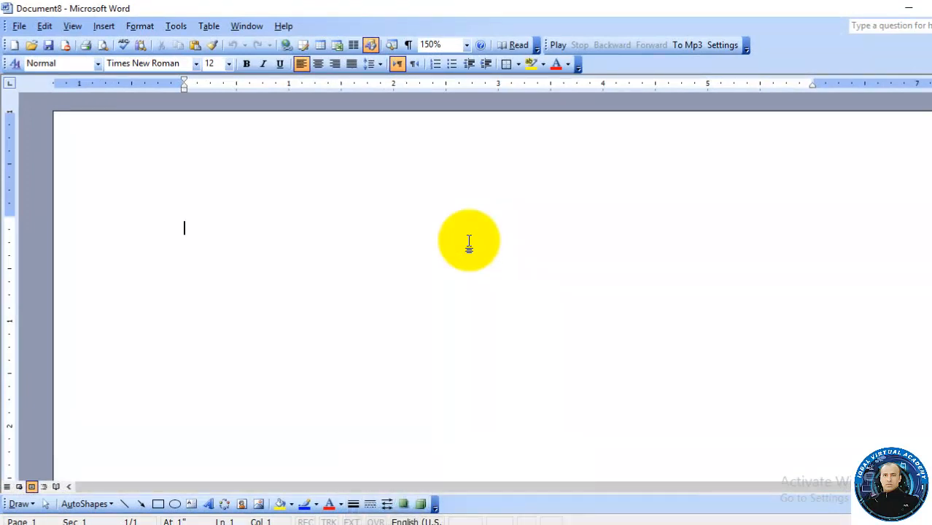
click(185, 28)
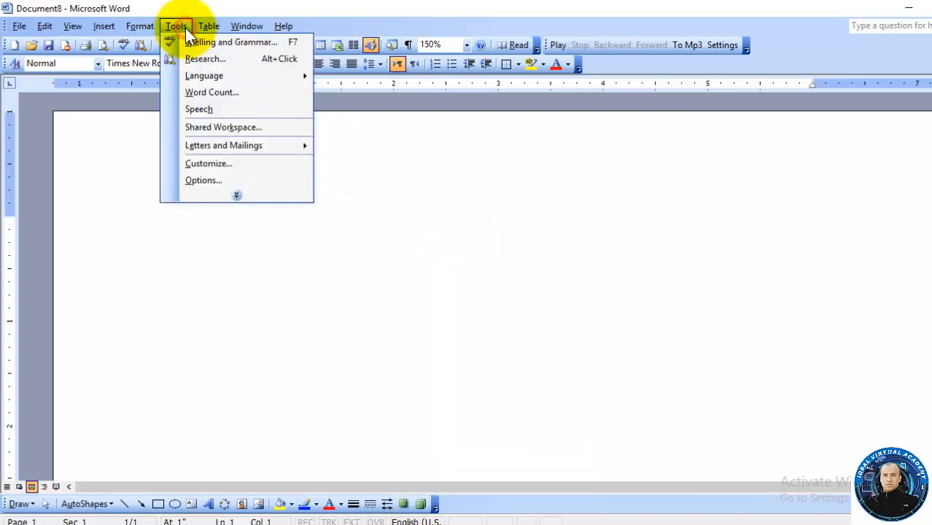
click(252, 183)
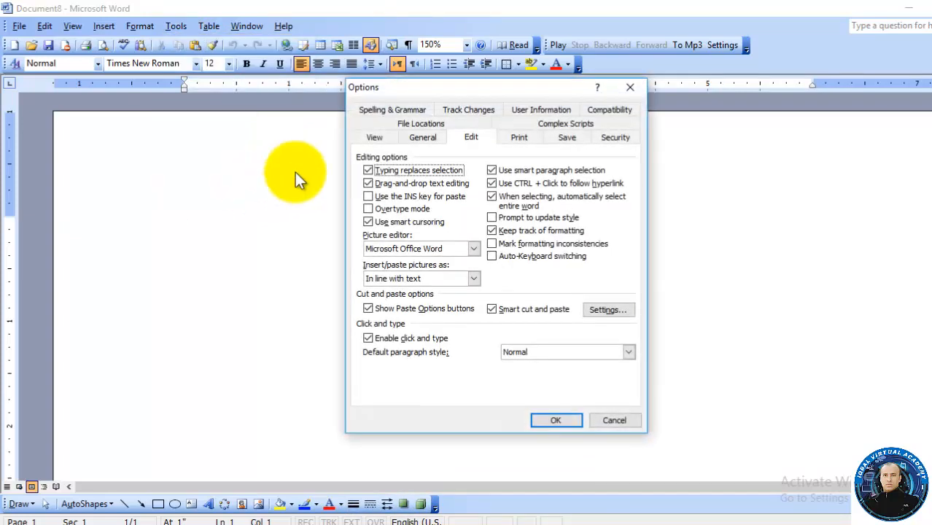
click(373, 137)
click(420, 136)
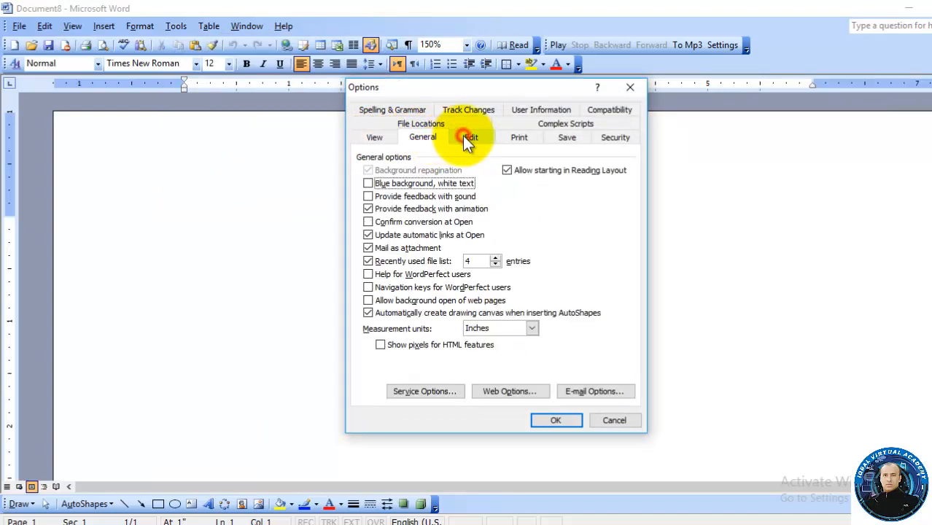
click(465, 137)
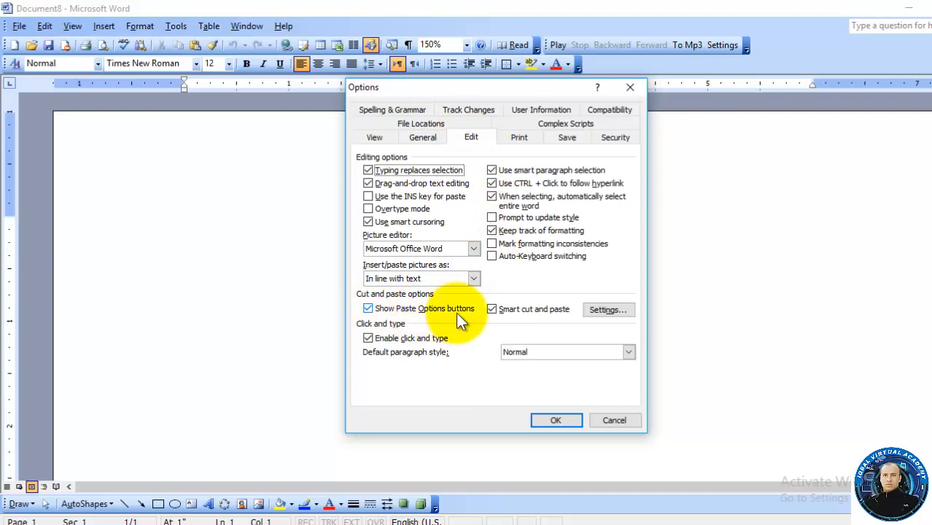
click(368, 307)
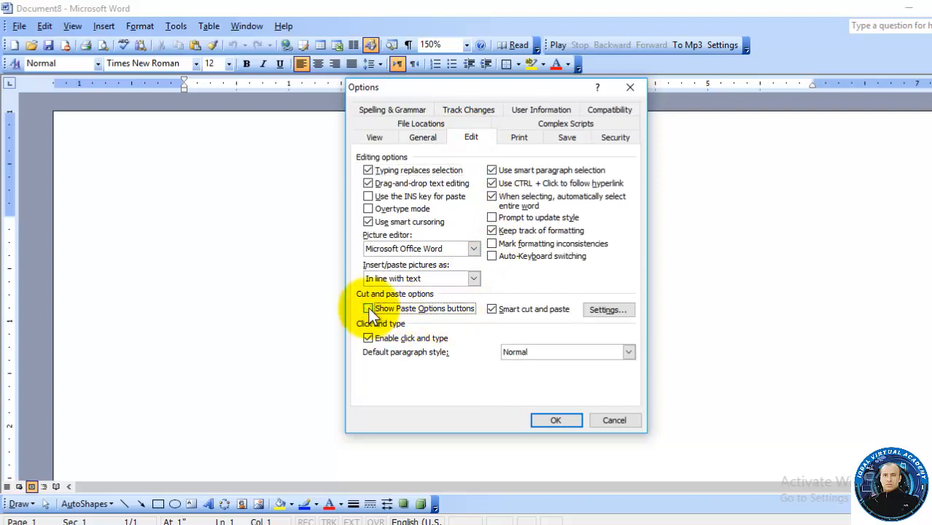
click(558, 419)
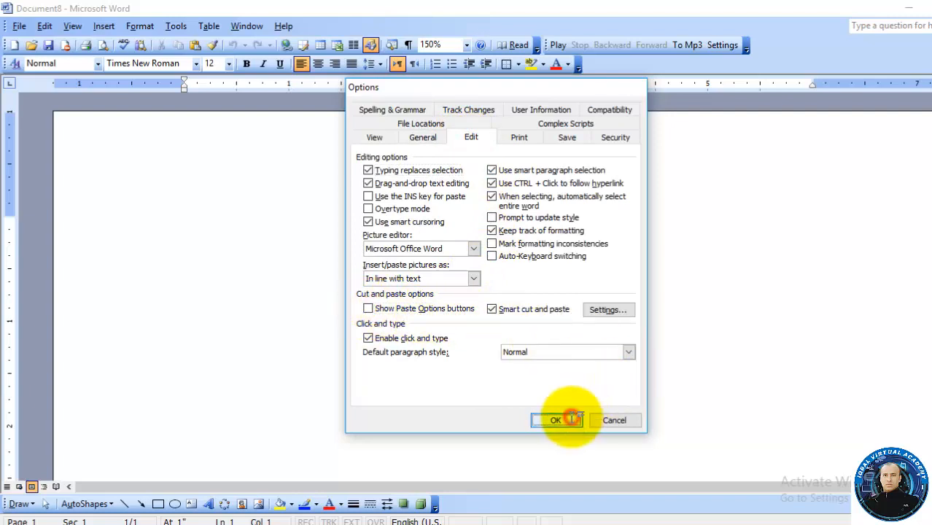
- Paste the copied article to test the paste behavior, and delete the document's entire content
key(ctrl+v)
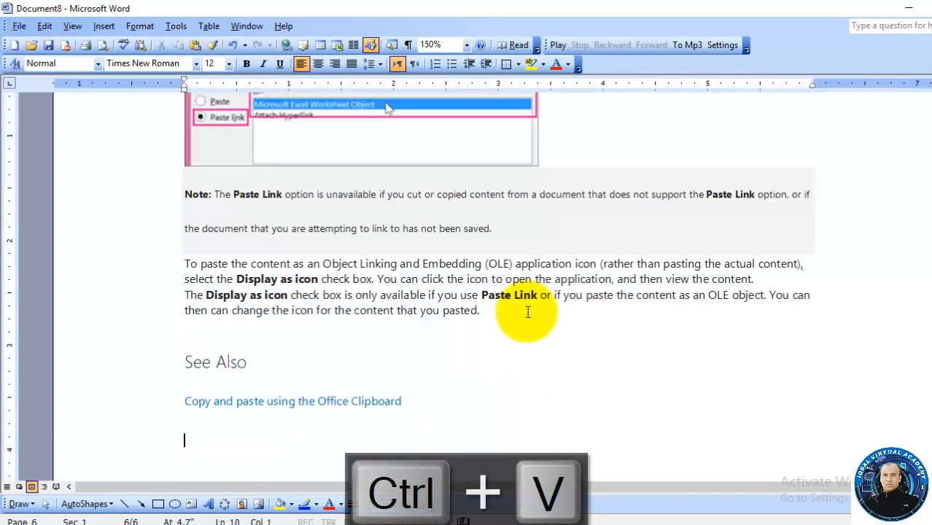
click(416, 399)
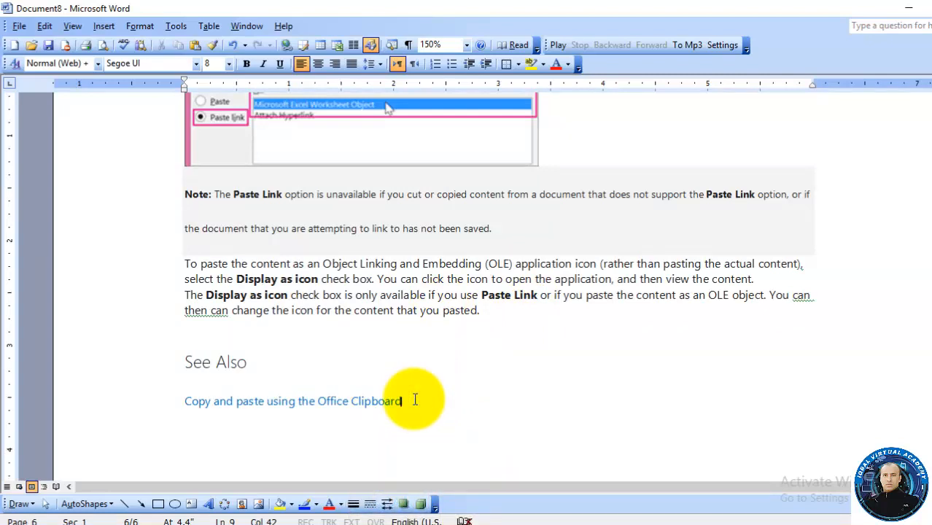
key(ctrl+a)
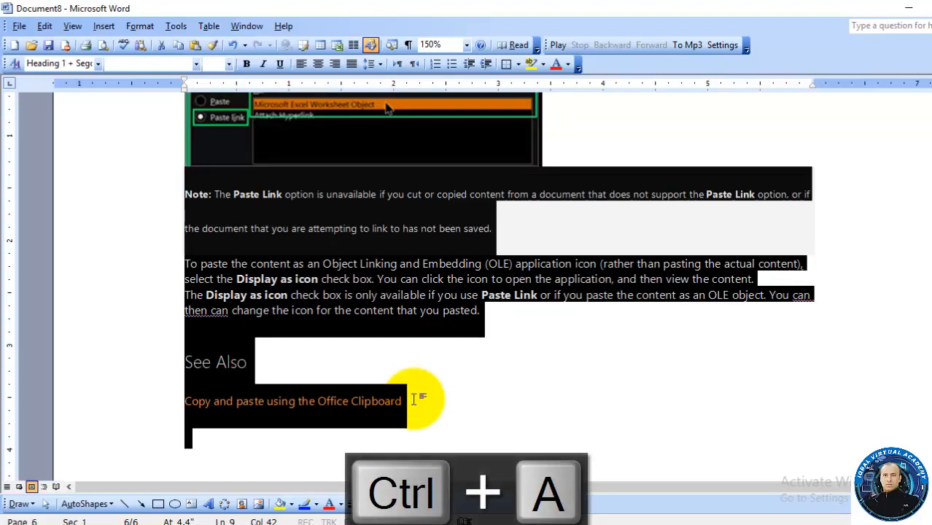
key(Delete)
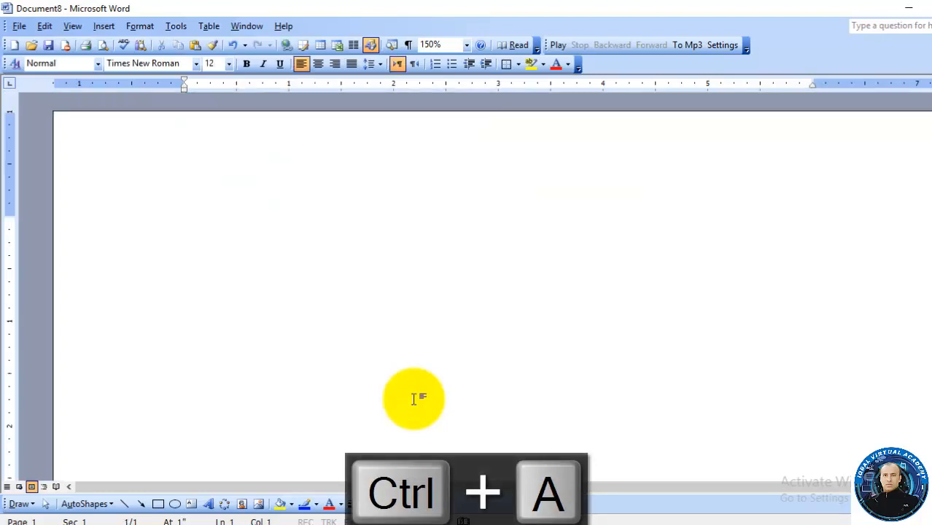
- Turn Show Paste Options buttons back on in Word's editing options and apply the change
click(177, 28)
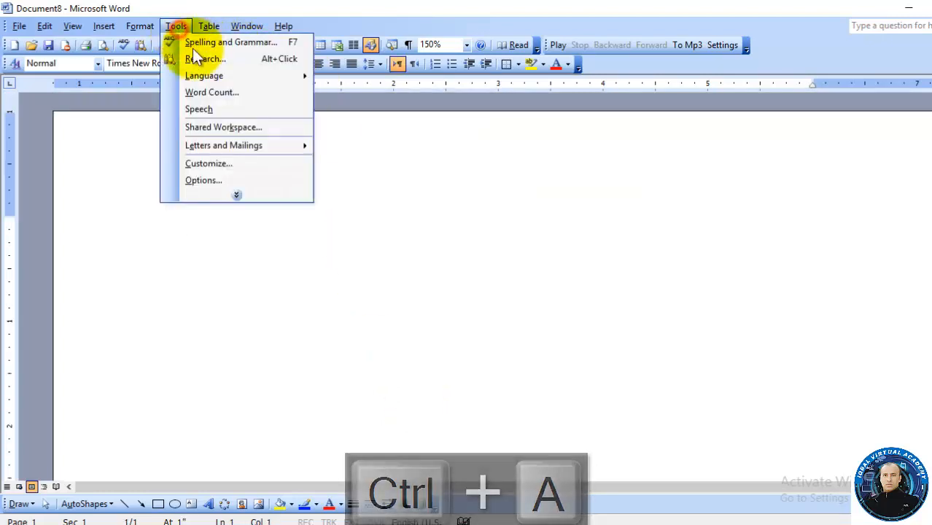
click(229, 180)
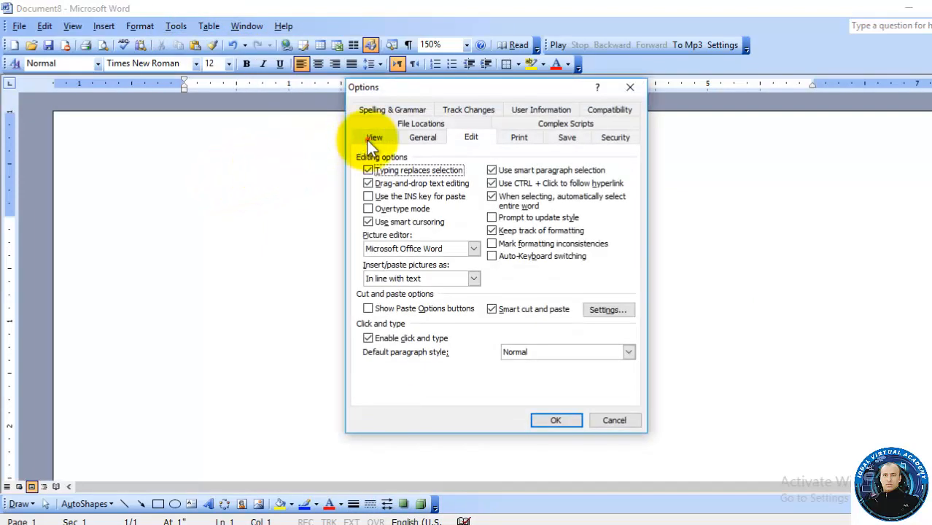
click(370, 138)
click(432, 138)
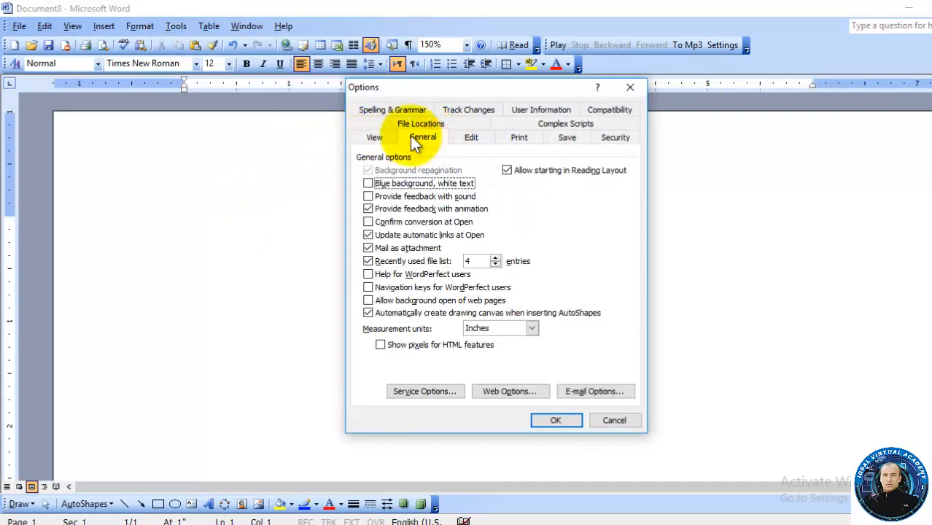
click(392, 139)
click(513, 139)
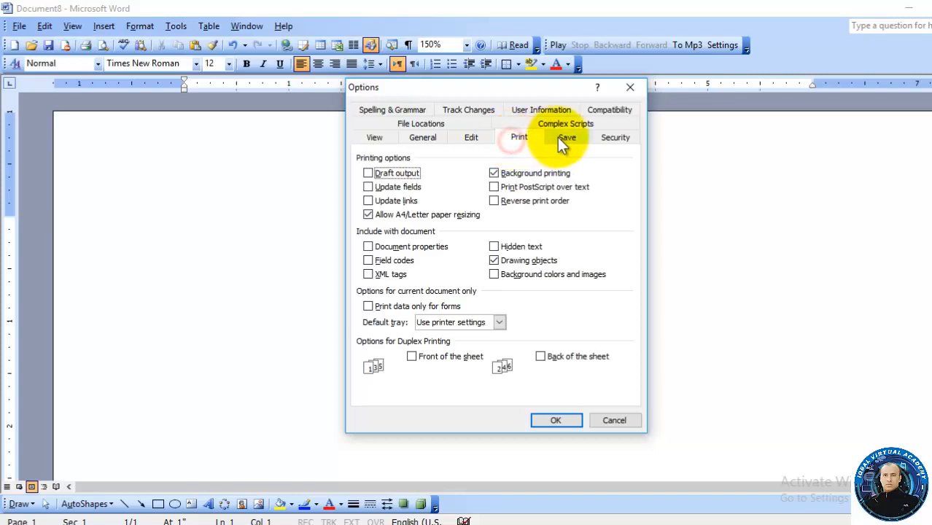
click(560, 138)
click(478, 140)
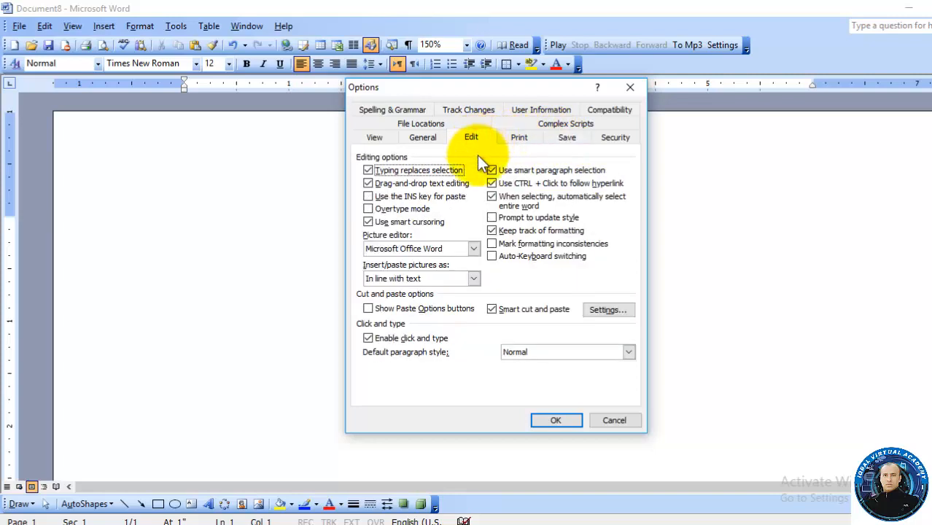
click(368, 308)
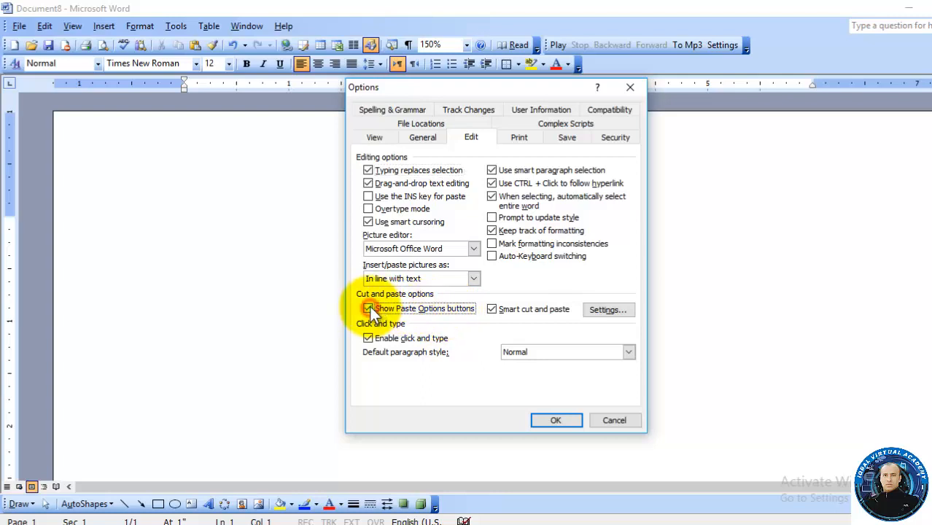
click(552, 418)
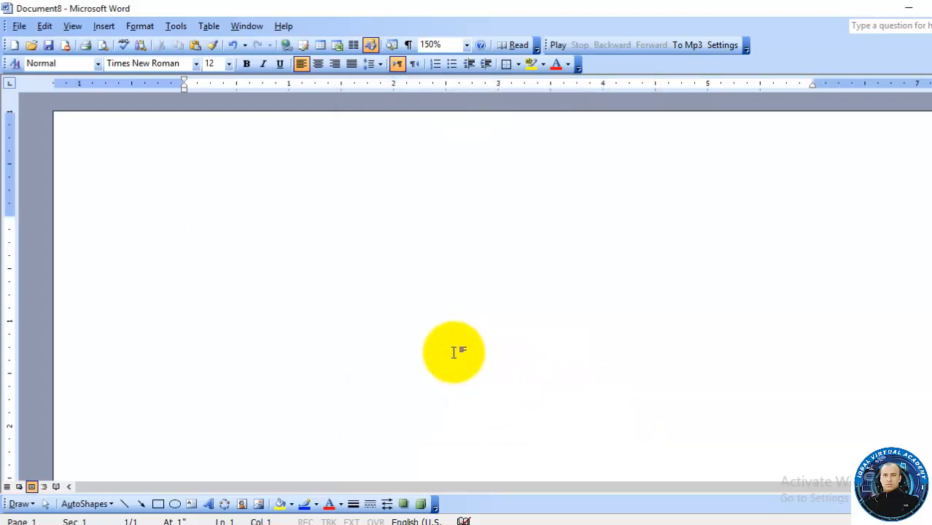
- Paste the copied article into the blank document and open the list of paste options at its end
key(ctrl+v)
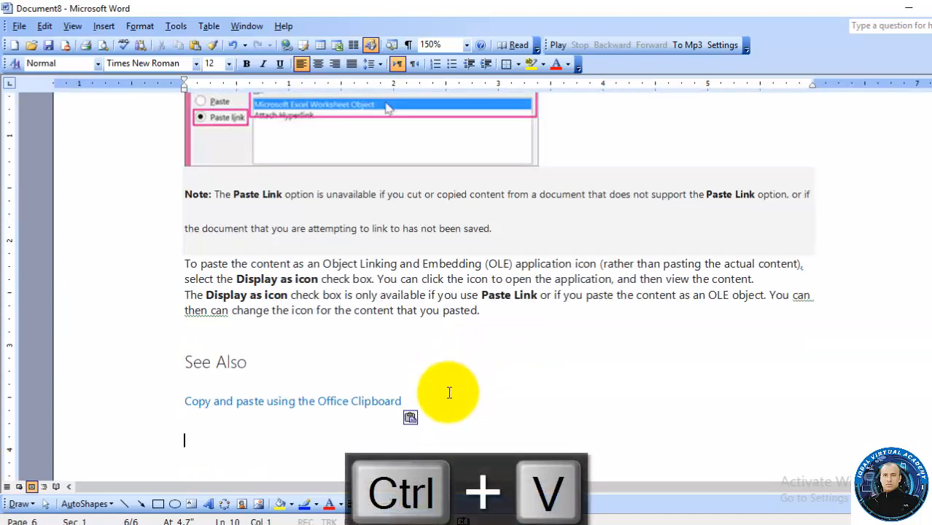
click(424, 423)
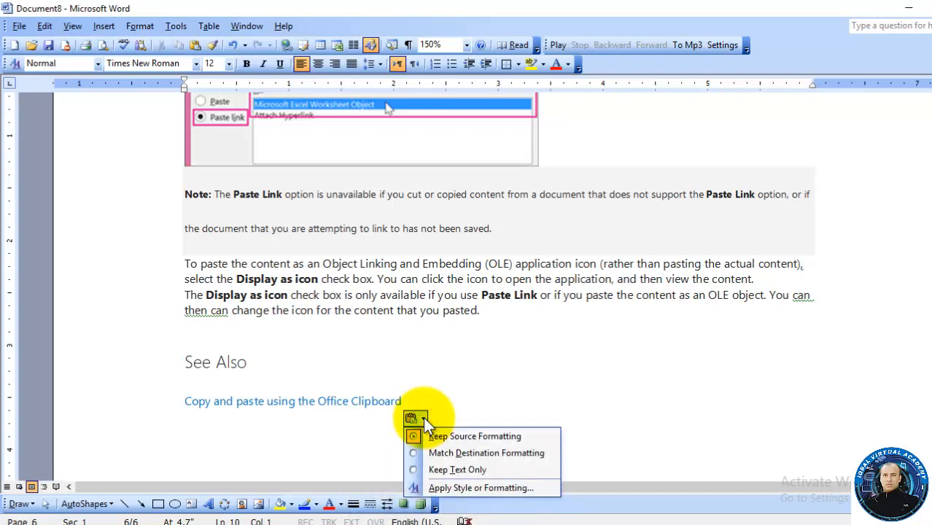